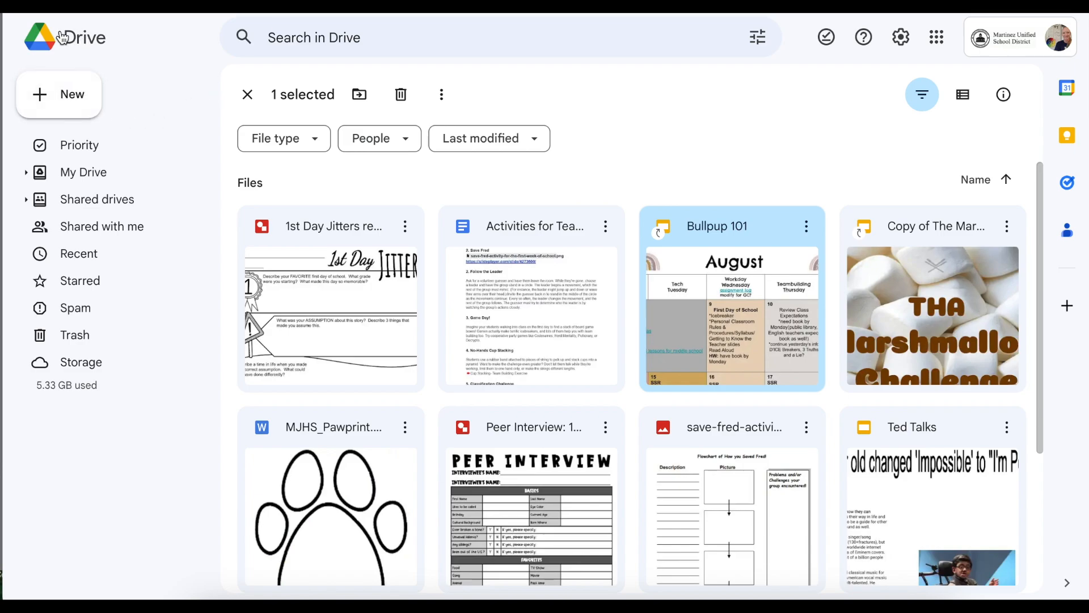
- Create a new blank Google Drawings file from Drive
{"action": "left_click", "coordinate": [66, 102]}
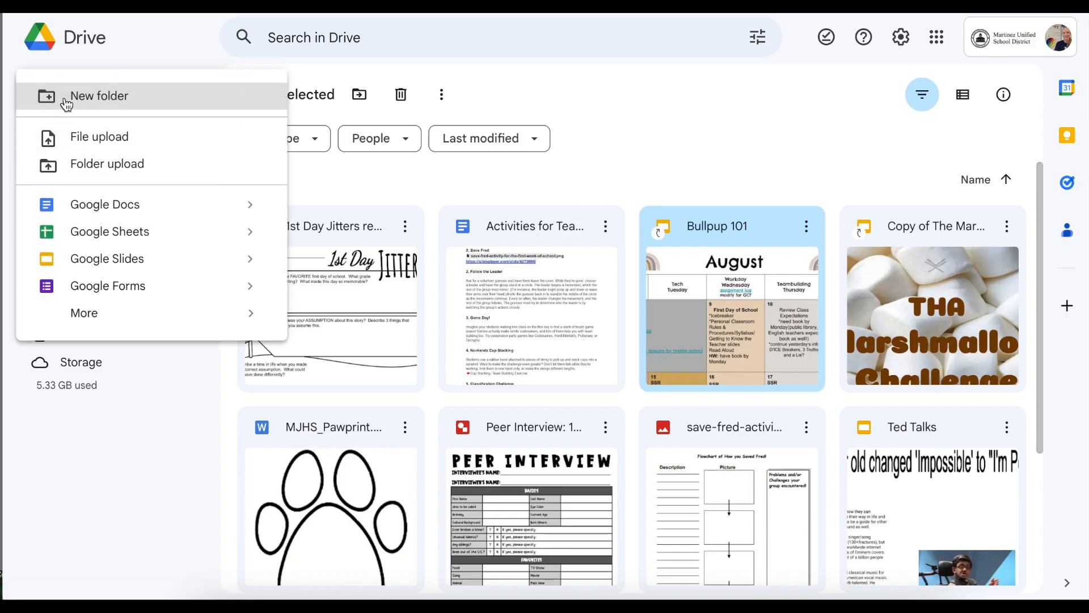
{"action": "mouse_move", "coordinate": [82, 312]}
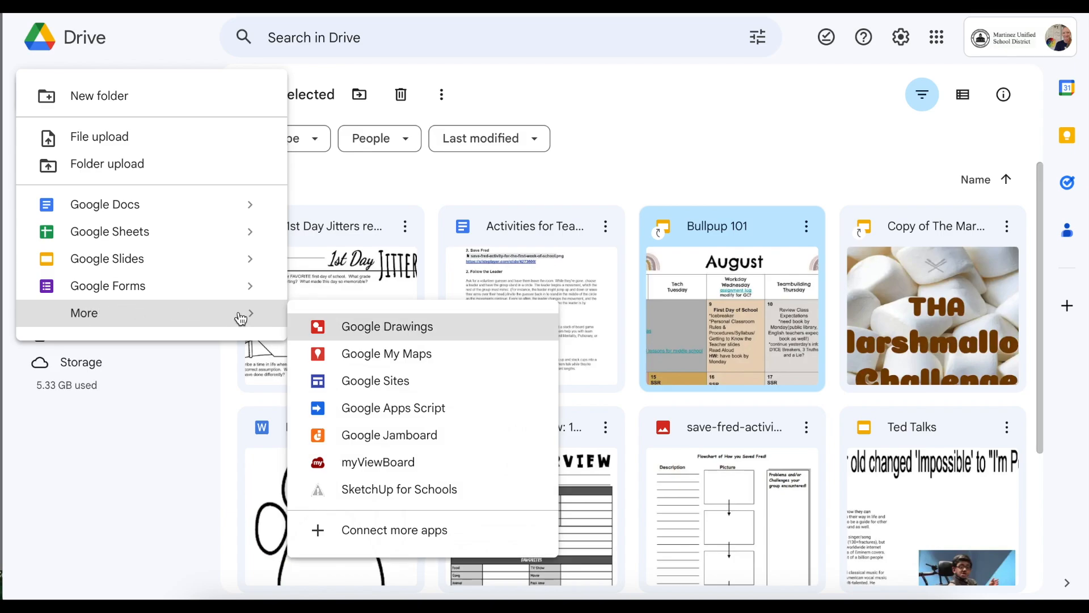
{"action": "left_click", "coordinate": [384, 328]}
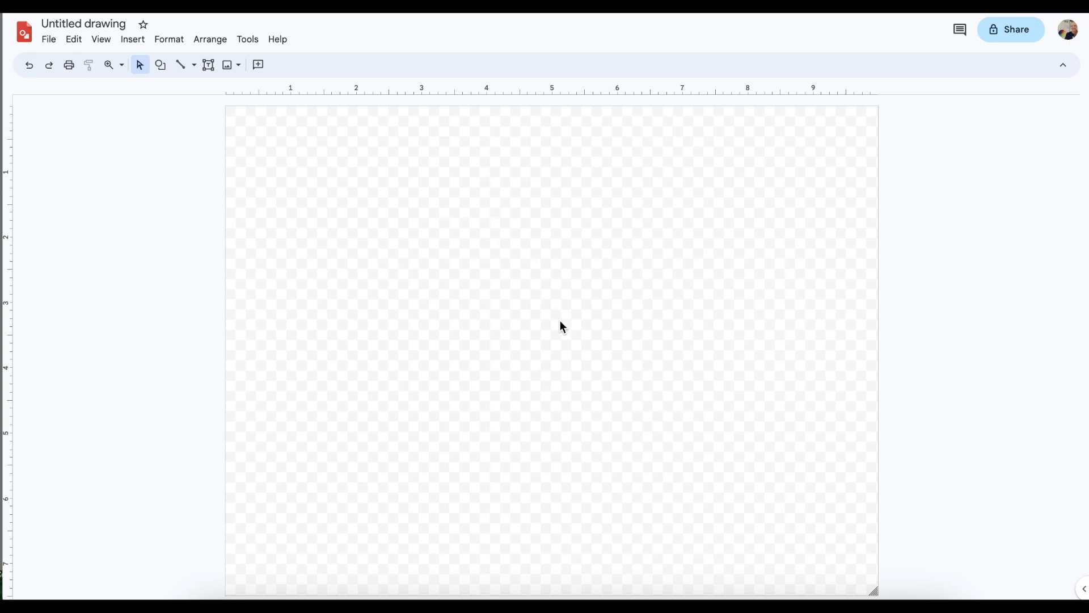
- Set the drawing's background to a light blue radial gradient
{"action": "right_click", "coordinate": [544, 242]}
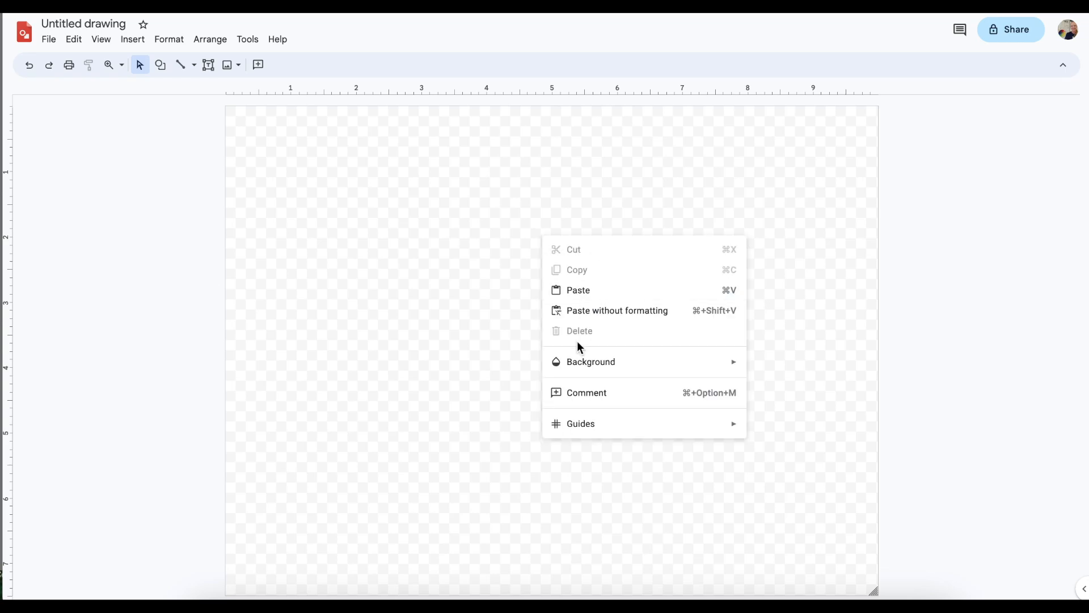
{"action": "mouse_move", "coordinate": [575, 366]}
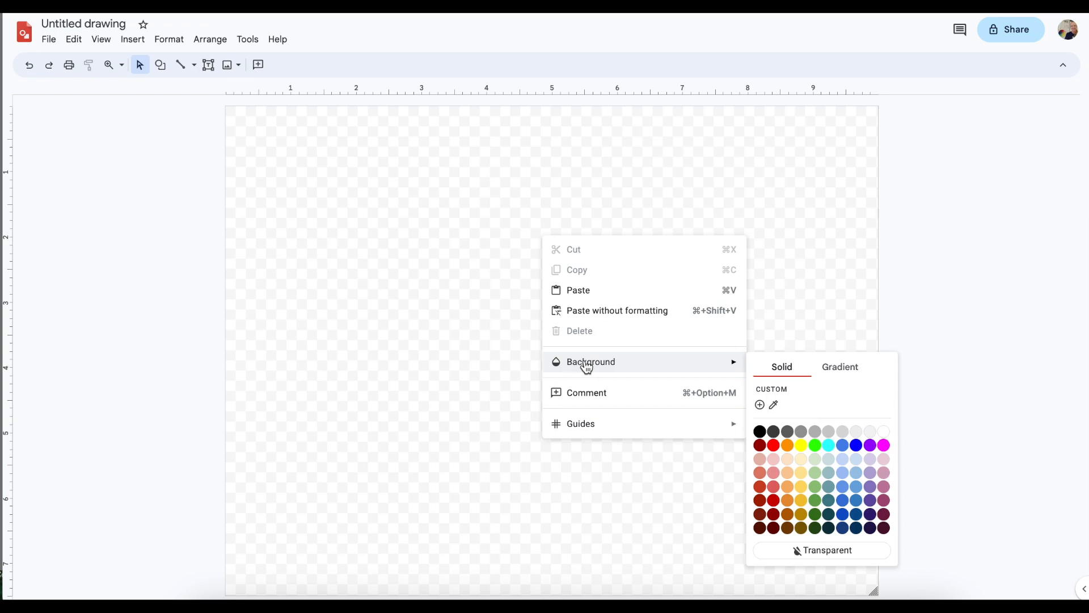
{"action": "mouse_move", "coordinate": [731, 373]}
{"action": "left_click", "coordinate": [840, 373]}
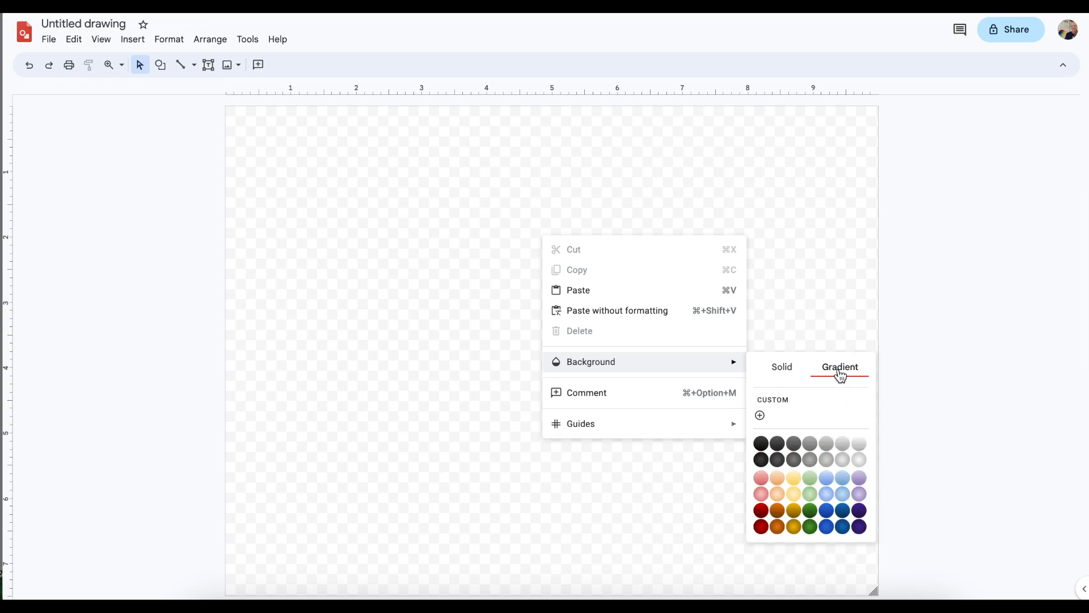
{"action": "left_click", "coordinate": [828, 494]}
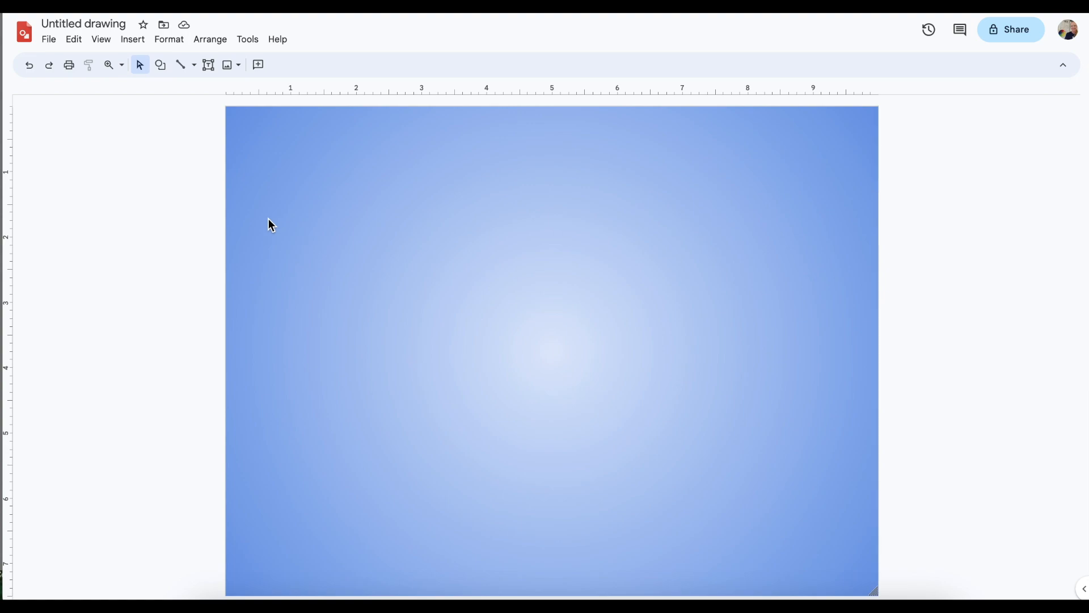
- Draw a circle about 1.4 inches wide in the upper middle of the canvas for the head
{"action": "left_click", "coordinate": [162, 68]}
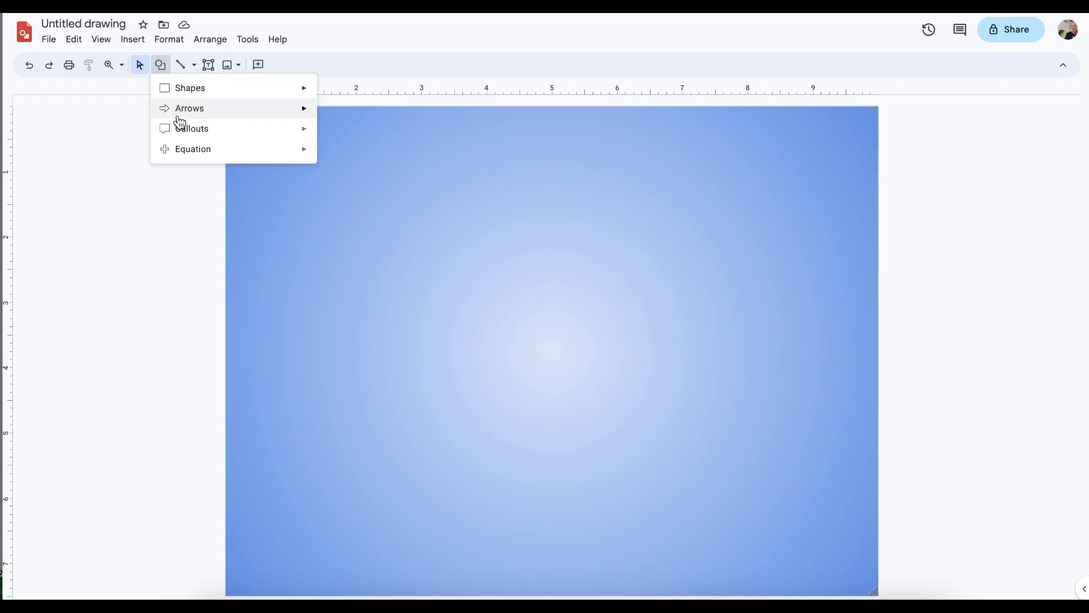
{"action": "mouse_move", "coordinate": [183, 152]}
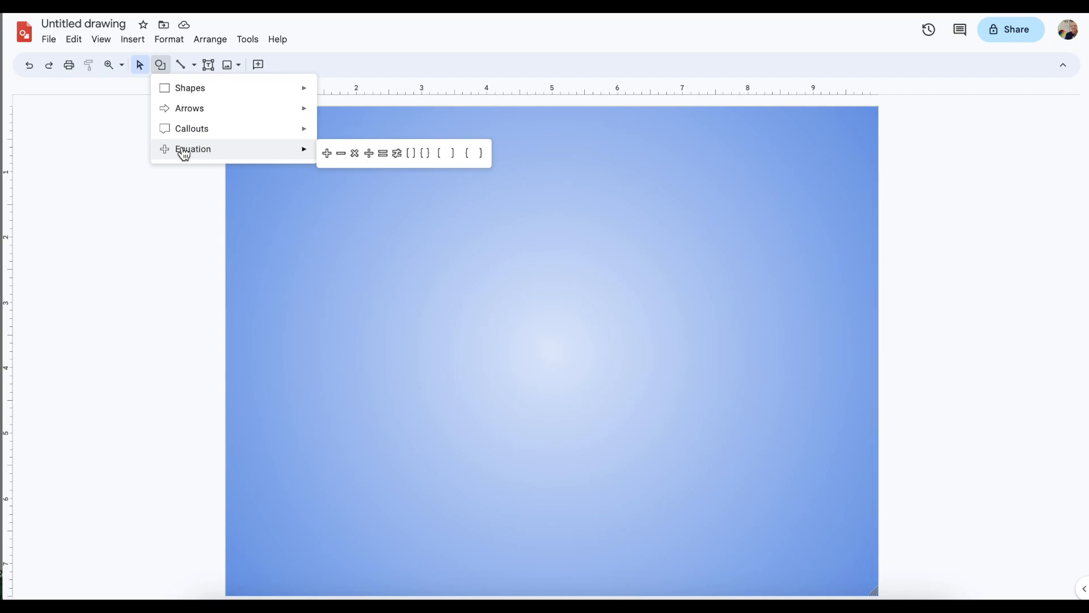
{"action": "mouse_move", "coordinate": [207, 95]}
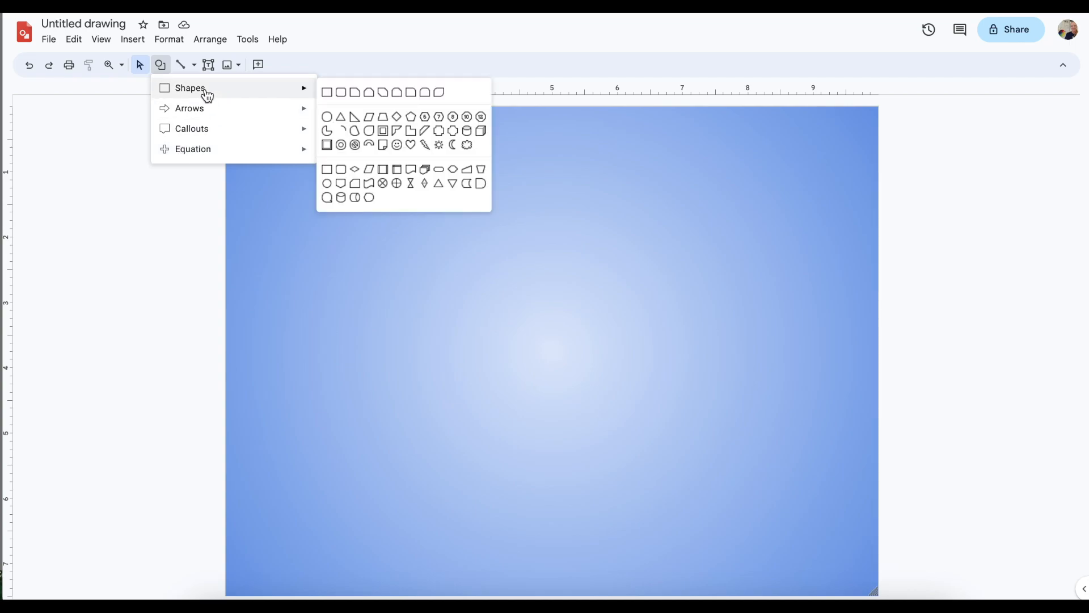
{"action": "left_click", "coordinate": [327, 118]}
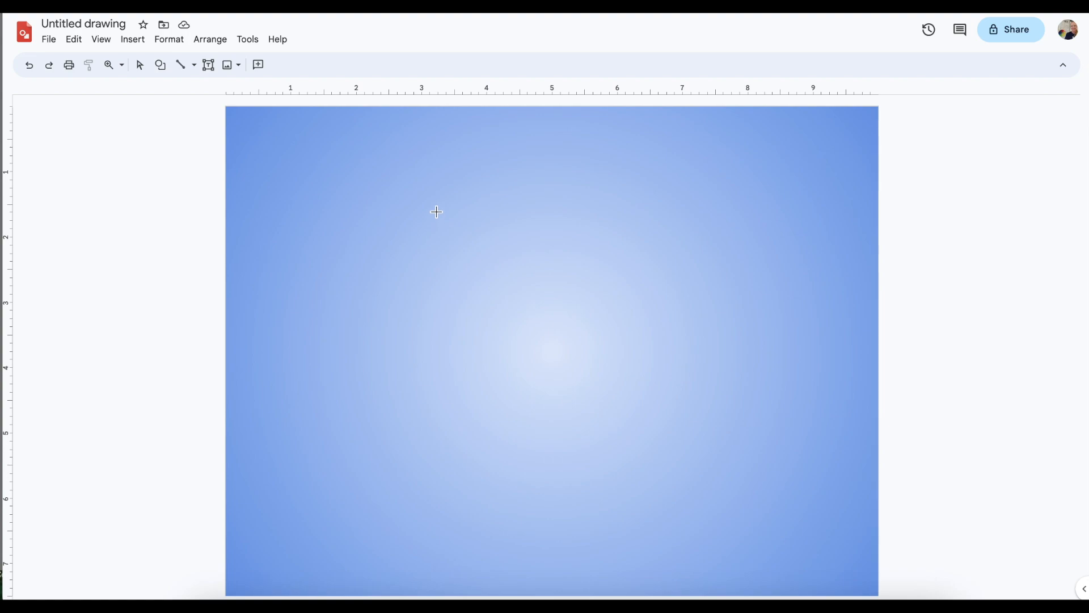
{"action": "left_click_drag", "start_coordinate": [436, 212], "coordinate": [530, 307]}
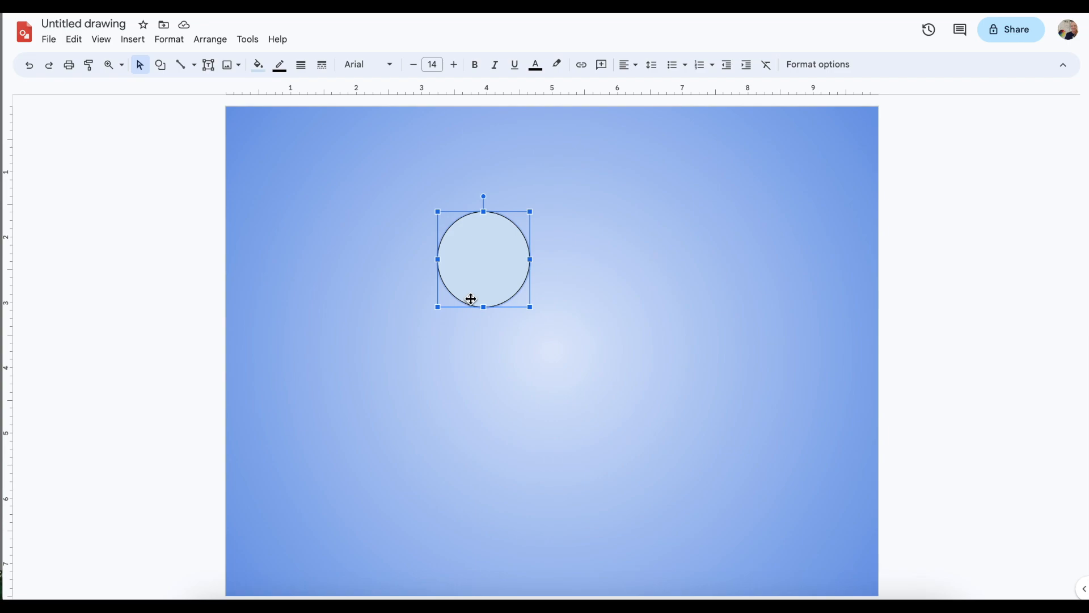
- Fill the head circle with light yellow and make its border transparent
{"action": "left_click", "coordinate": [259, 67]}
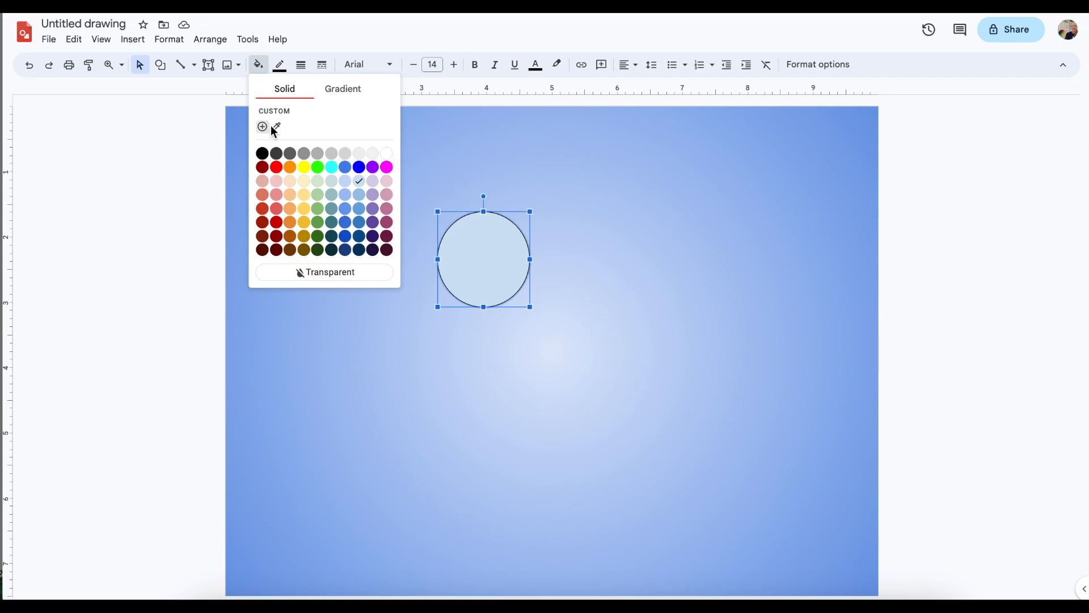
{"action": "left_click", "coordinate": [305, 195]}
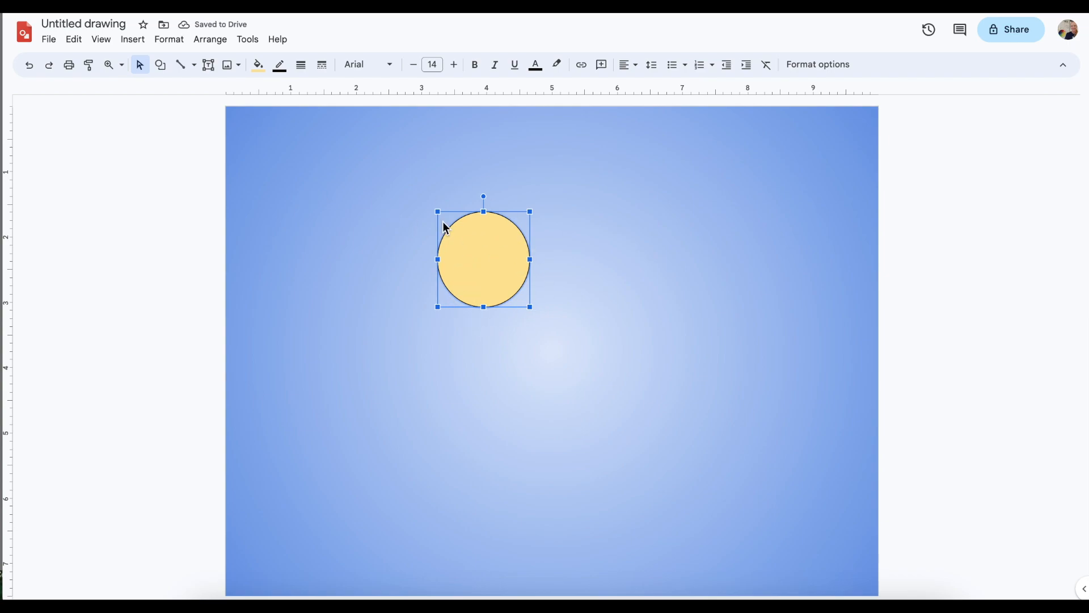
{"action": "left_click", "coordinate": [282, 69]}
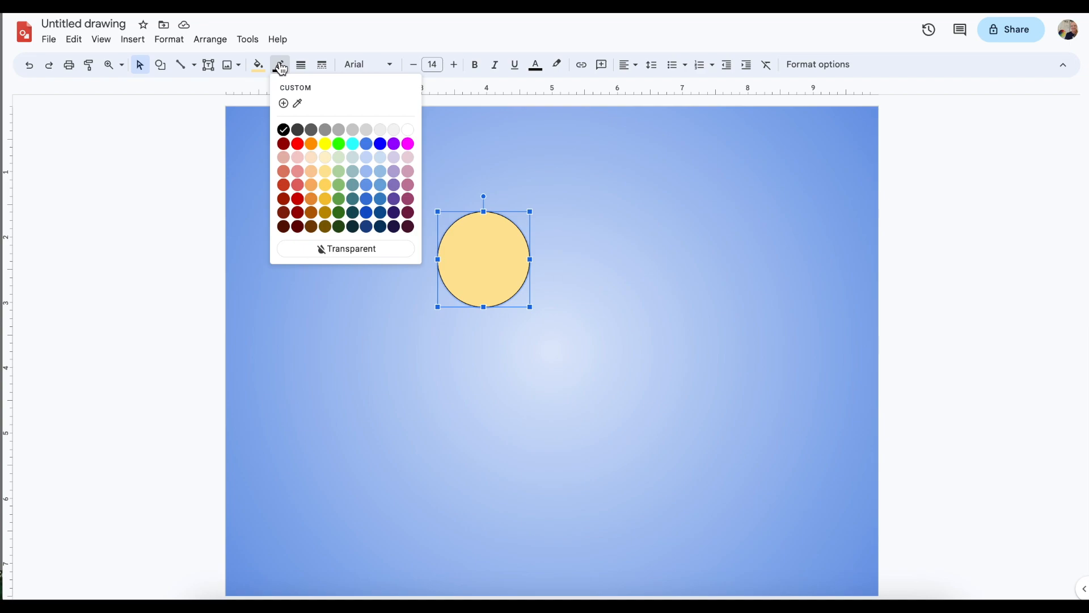
{"action": "left_click", "coordinate": [355, 252]}
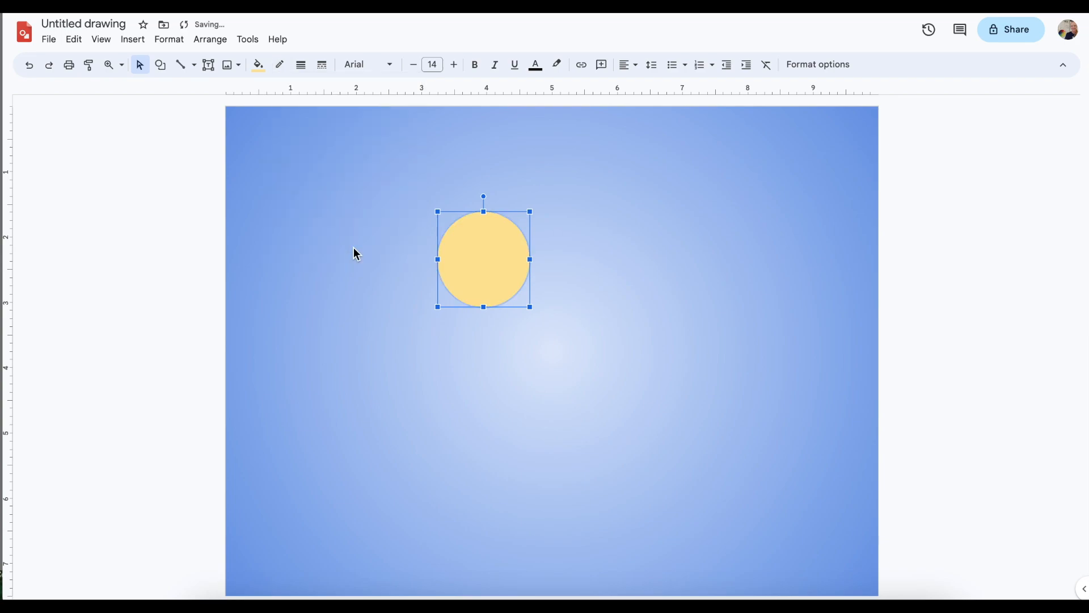
{"action": "left_click", "coordinate": [586, 217]}
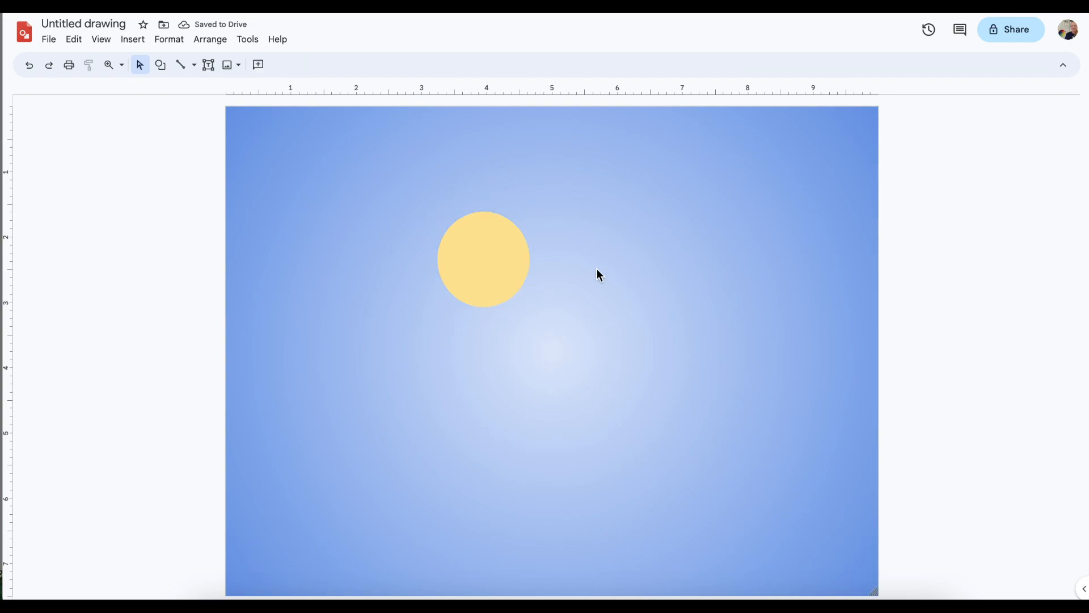
- Stretch the yellow head circle into an oval about 3.6 inches wide and 2.8 inches tall
{"action": "left_click", "coordinate": [461, 256]}
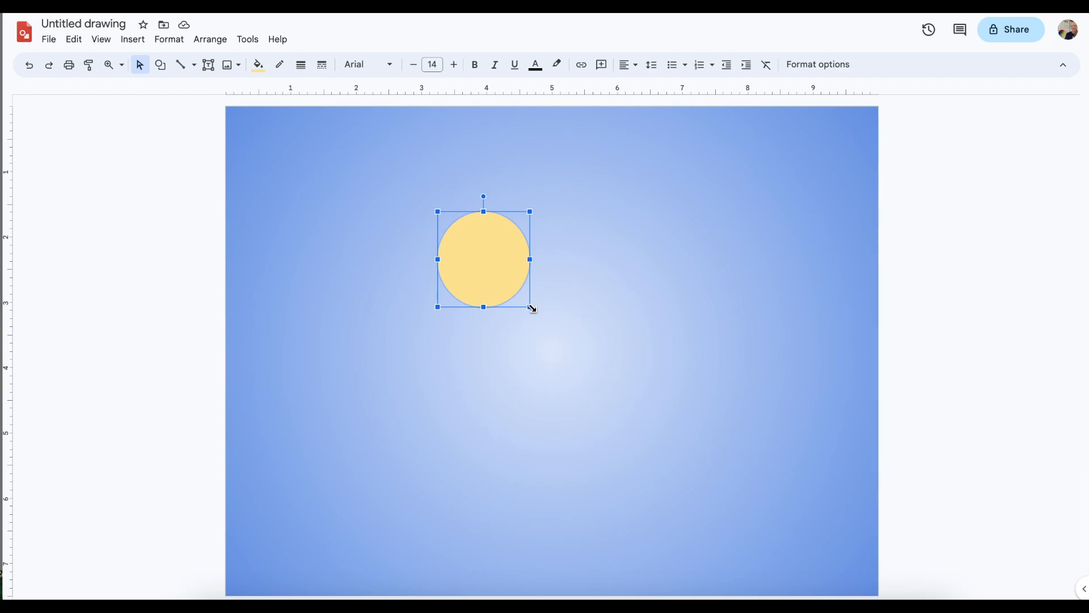
{"action": "left_click_drag", "start_coordinate": [532, 308], "coordinate": [507, 314]}
{"action": "left_click_drag", "start_coordinate": [497, 313], "coordinate": [674, 397]}
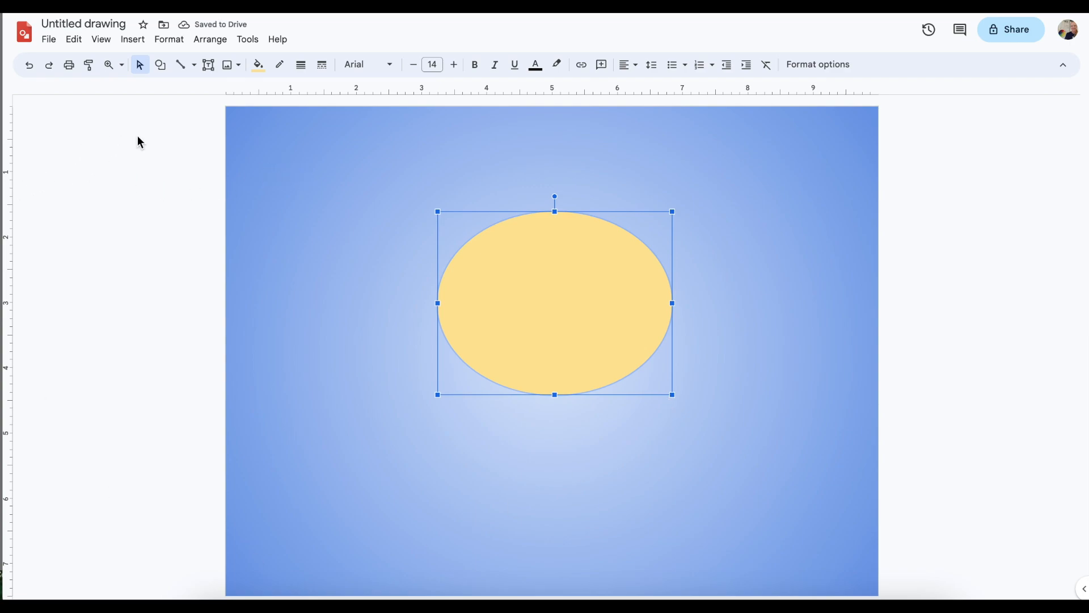
- Undo the resizing of the yellow head circle and deselect it
{"action": "left_click", "coordinate": [29, 65]}
{"action": "left_click", "coordinate": [25, 69]}
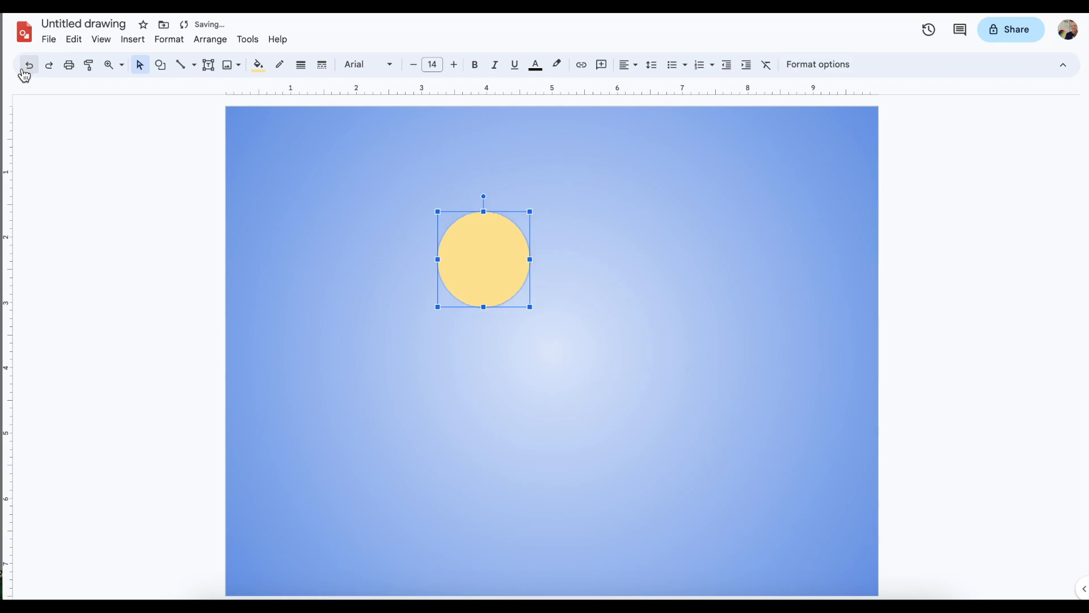
{"action": "left_click", "coordinate": [646, 282]}
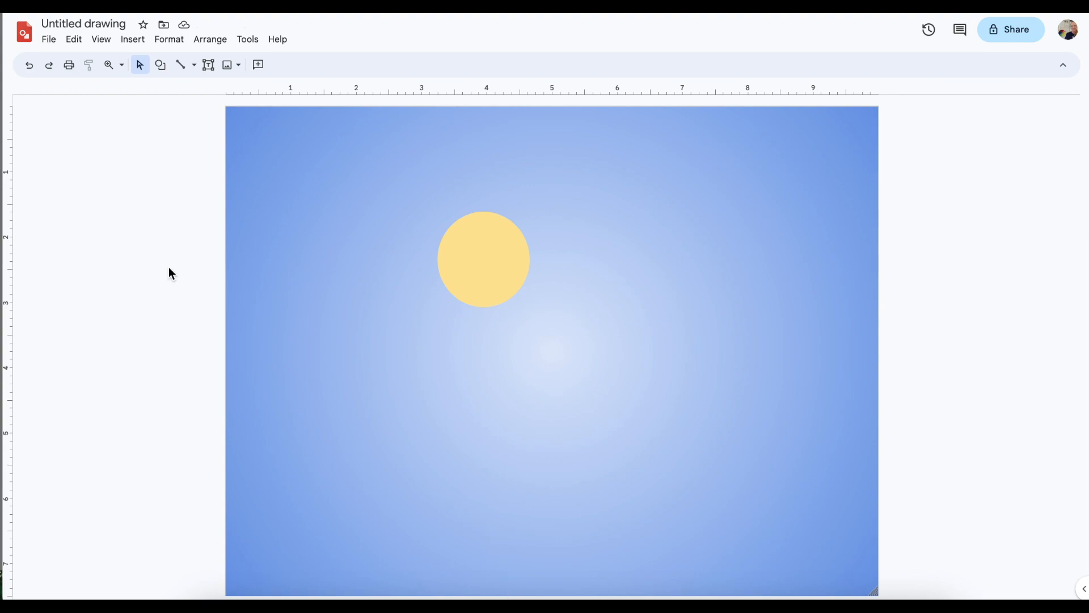
- Draw a rounded rectangle about 1.4 by 1.8 inches below the head and fill it with solid red
{"action": "left_click", "coordinate": [160, 65]}
{"action": "mouse_move", "coordinate": [182, 85]}
{"action": "left_click", "coordinate": [342, 92]}
{"action": "left_click_drag", "start_coordinate": [463, 315], "coordinate": [555, 434]}
{"action": "left_click", "coordinate": [259, 64]}
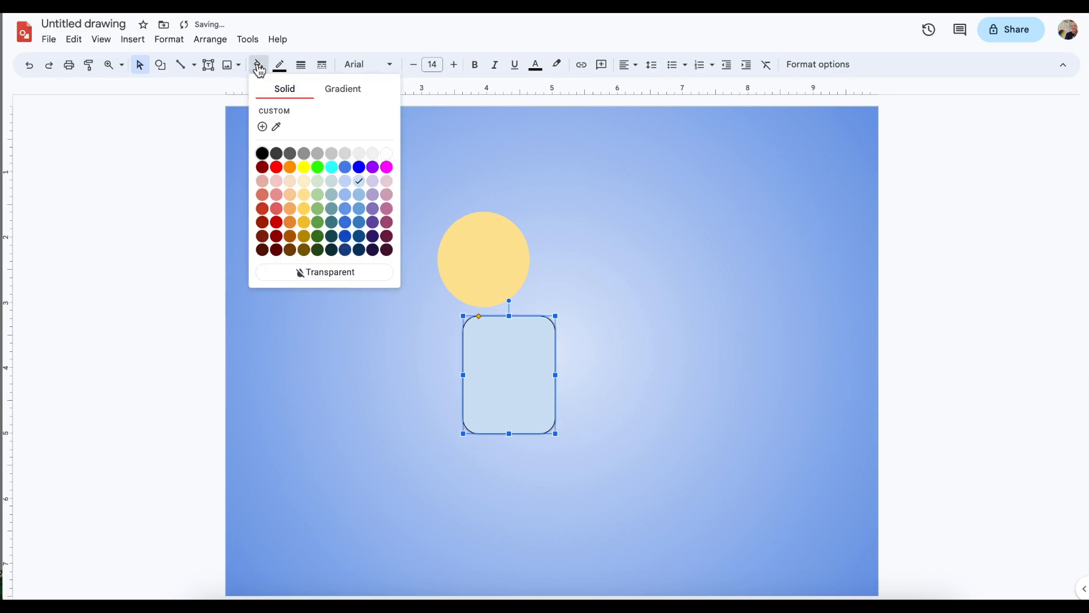
{"action": "left_click", "coordinate": [276, 167]}
- Shrink the red body to about 1 by 1.3 inches and center it under the head
{"action": "left_click_drag", "start_coordinate": [497, 362], "coordinate": [481, 359]}
{"action": "left_click_drag", "start_coordinate": [448, 311], "coordinate": [477, 347]}
{"action": "left_click_drag", "start_coordinate": [484, 384], "coordinate": [484, 402]}
- Draw a small rectangular neck about 0.25 inch wide joining the head to the red body and fill it light yellow
{"action": "left_click", "coordinate": [161, 65]}
{"action": "mouse_move", "coordinate": [292, 87]}
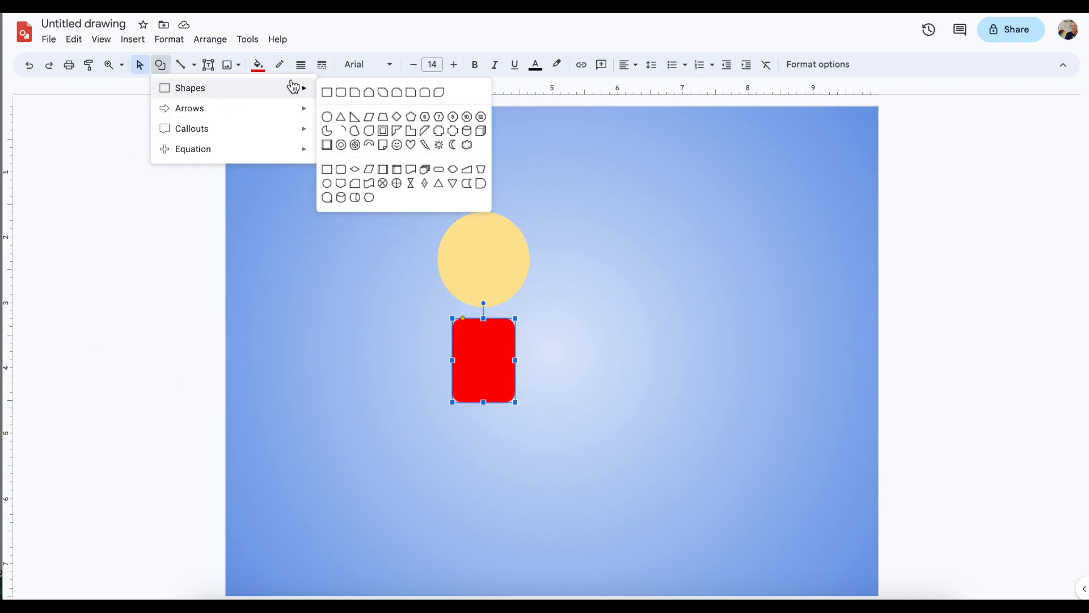
{"action": "left_click", "coordinate": [326, 92]}
{"action": "left_click_drag", "start_coordinate": [476, 305], "coordinate": [492, 324]}
{"action": "left_click", "coordinate": [258, 65]}
{"action": "left_click", "coordinate": [306, 196]}
{"action": "left_click", "coordinate": [386, 335]}
- Draw a small rounded rectangle about 0.3 by 0.5 inch beside the body's right shoulder and fill it red as a sleeve
{"action": "left_click", "coordinate": [132, 39]}
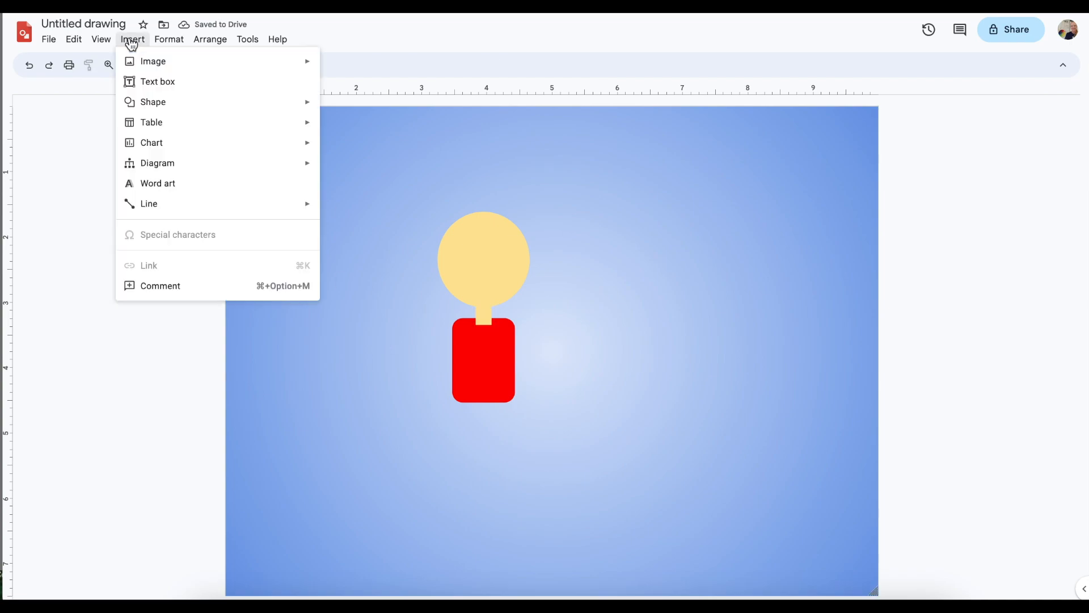
{"action": "mouse_move", "coordinate": [153, 101]}
{"action": "mouse_move", "coordinate": [352, 108]}
{"action": "left_click", "coordinate": [509, 109]}
{"action": "left_click_drag", "start_coordinate": [522, 322], "coordinate": [540, 352]}
{"action": "left_click", "coordinate": [258, 65]}
{"action": "left_click", "coordinate": [274, 165]}
- Angle the red sleeve onto the right shoulder, and place a duplicate tilted the opposite way on the left shoulder
{"action": "left_click_drag", "start_coordinate": [531, 307], "coordinate": [447, 318]}
{"action": "key", "text": "super+d"}
{"action": "left_click_drag", "start_coordinate": [434, 342], "coordinate": [450, 338]}
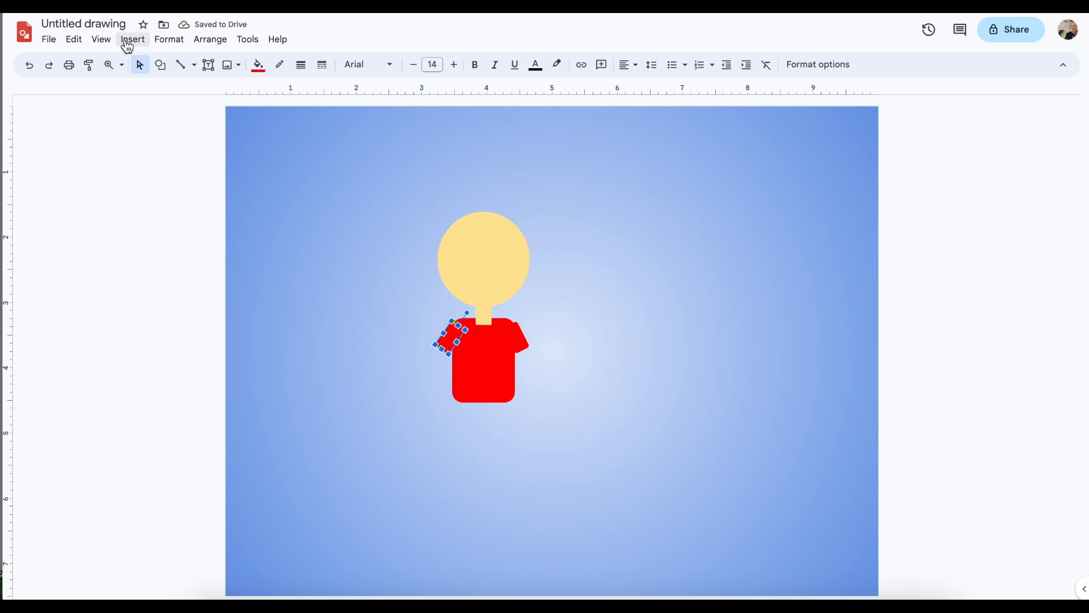
- Draw a narrow arm about 0.6 inch long below the right sleeve, filled light yellow with a transparent border
{"action": "left_click", "coordinate": [128, 41]}
{"action": "mouse_move", "coordinate": [163, 110]}
{"action": "mouse_move", "coordinate": [333, 106]}
{"action": "left_click", "coordinate": [509, 109]}
{"action": "left_click_drag", "start_coordinate": [522, 353], "coordinate": [531, 392]}
{"action": "left_click", "coordinate": [258, 65]}
{"action": "left_click", "coordinate": [309, 193]}
{"action": "left_click", "coordinate": [280, 64]}
{"action": "left_click", "coordinate": [337, 246]}
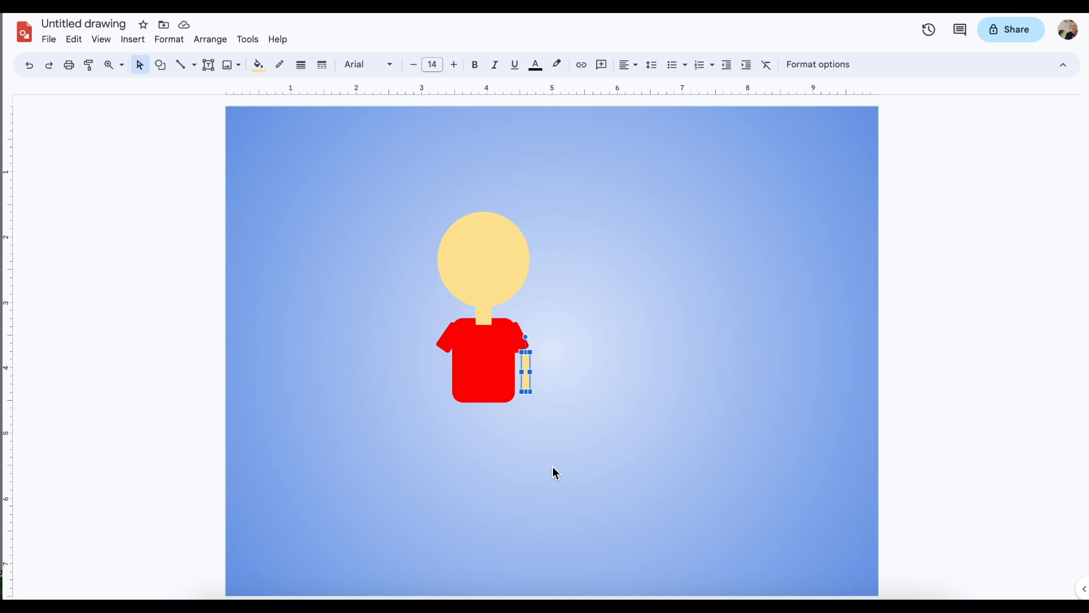
- Duplicate the arm, place the copy below the left sleeve and tilt it outward to follow the sleeve
{"action": "key", "text": "ctrl+d"}
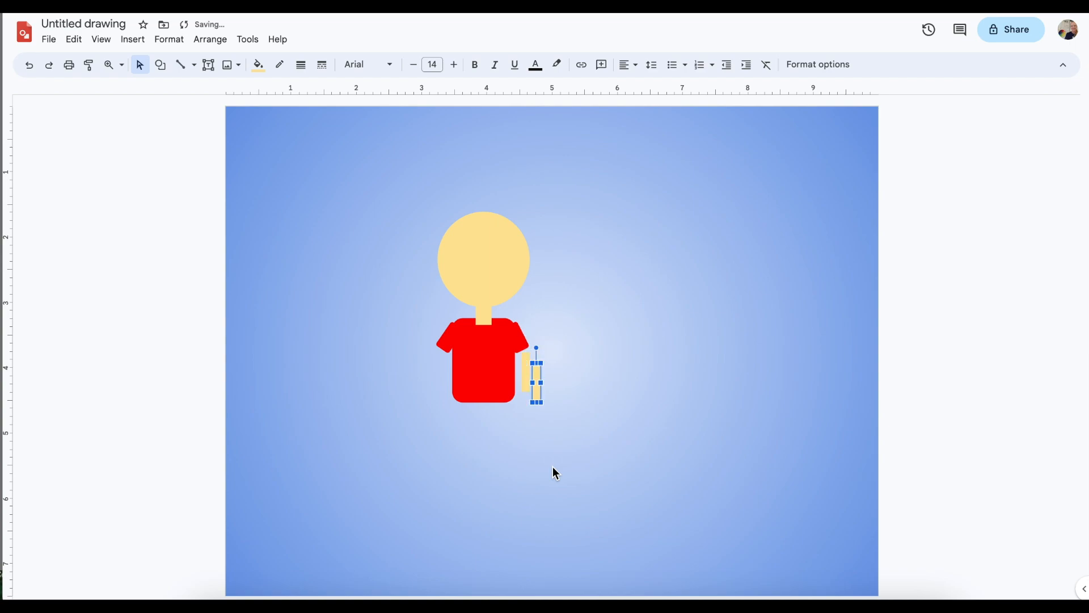
{"action": "left_click_drag", "start_coordinate": [550, 377], "coordinate": [564, 377]}
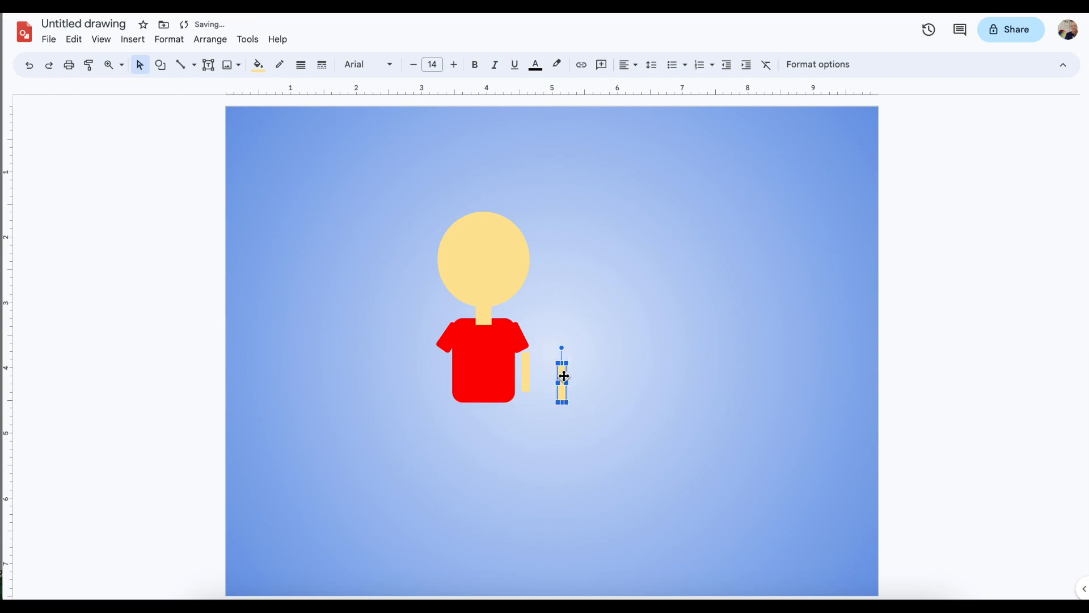
{"action": "left_click_drag", "start_coordinate": [564, 376], "coordinate": [438, 368]}
{"action": "left_click_drag", "start_coordinate": [436, 337], "coordinate": [448, 342]}
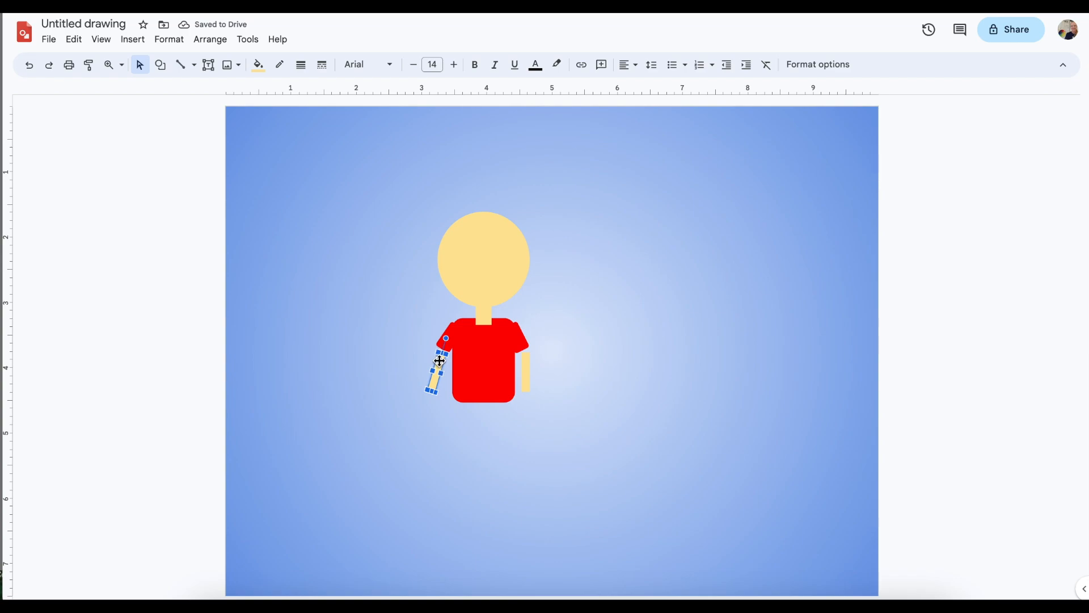
- Reposition both arms so their upper ends meet the red sleeves
{"action": "left_click_drag", "start_coordinate": [440, 361], "coordinate": [439, 349]}
{"action": "left_click_drag", "start_coordinate": [527, 364], "coordinate": [515, 349]}
{"action": "left_click", "coordinate": [585, 346]}
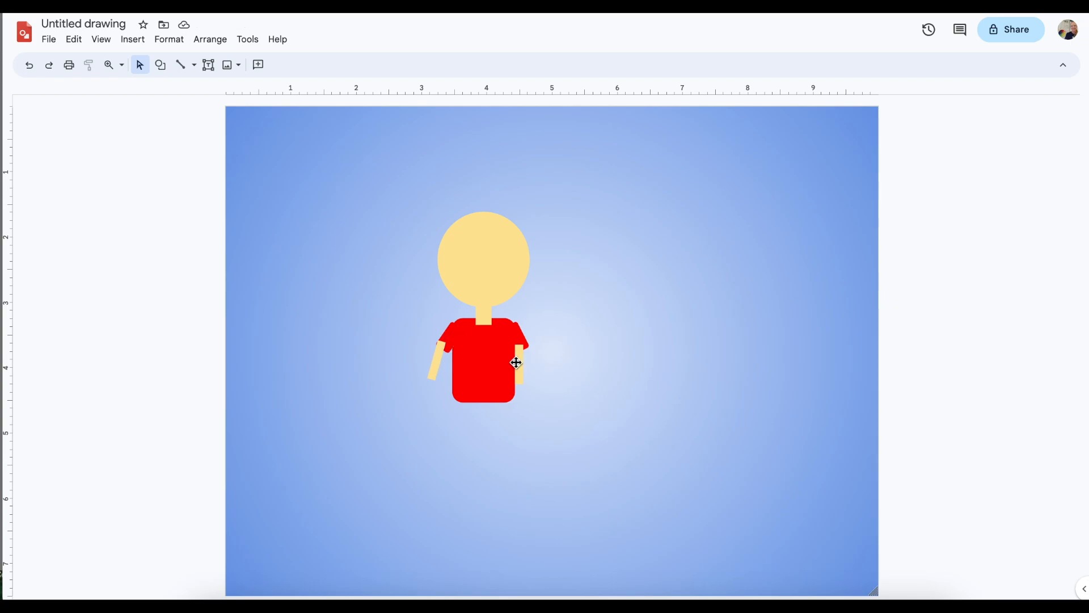
{"action": "left_click_drag", "start_coordinate": [518, 360], "coordinate": [527, 365]}
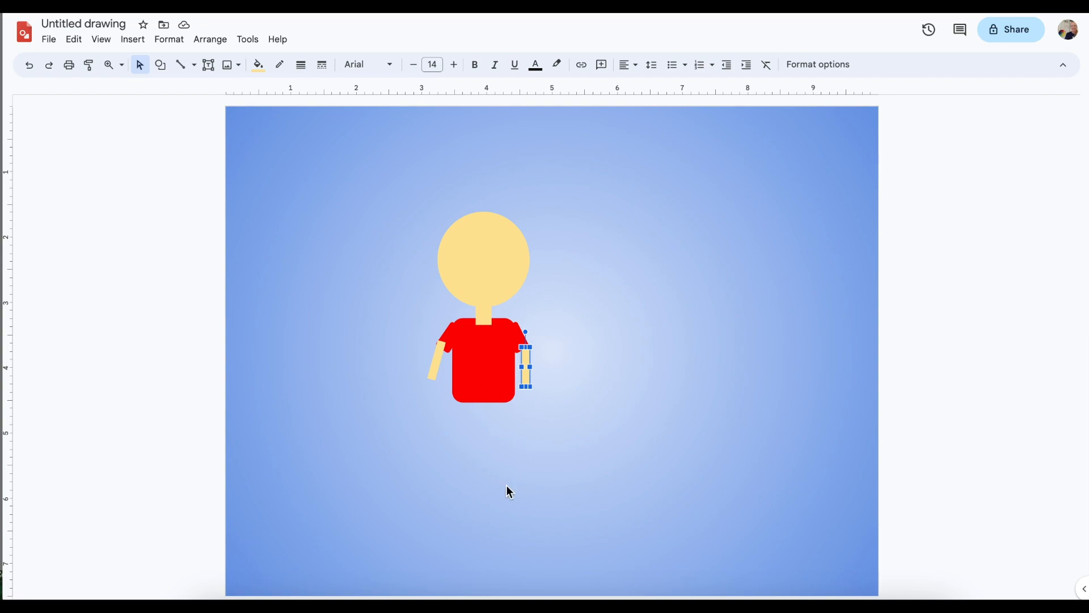
{"action": "left_click_drag", "start_coordinate": [437, 360], "coordinate": [438, 366]}
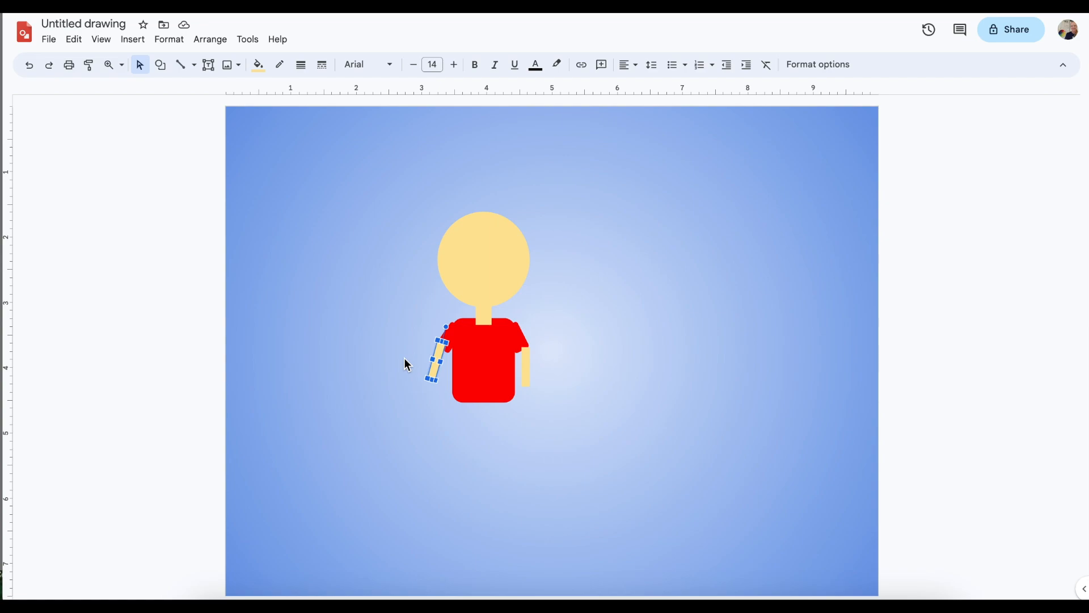
- Send the left arm backward one level in the stacking order
{"action": "right_click", "coordinate": [435, 353]}
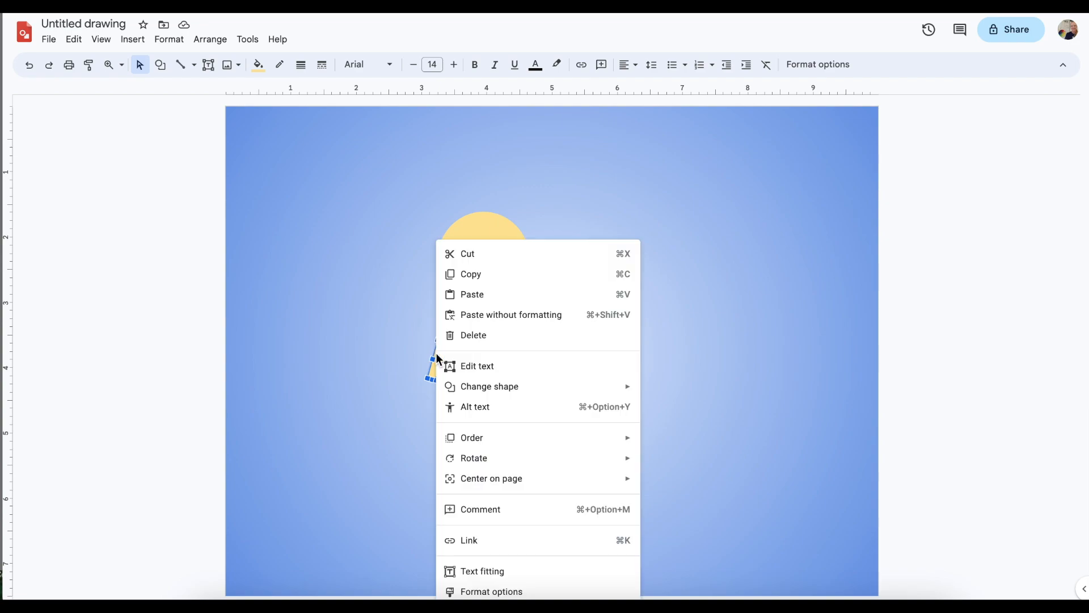
{"action": "mouse_move", "coordinate": [476, 441]}
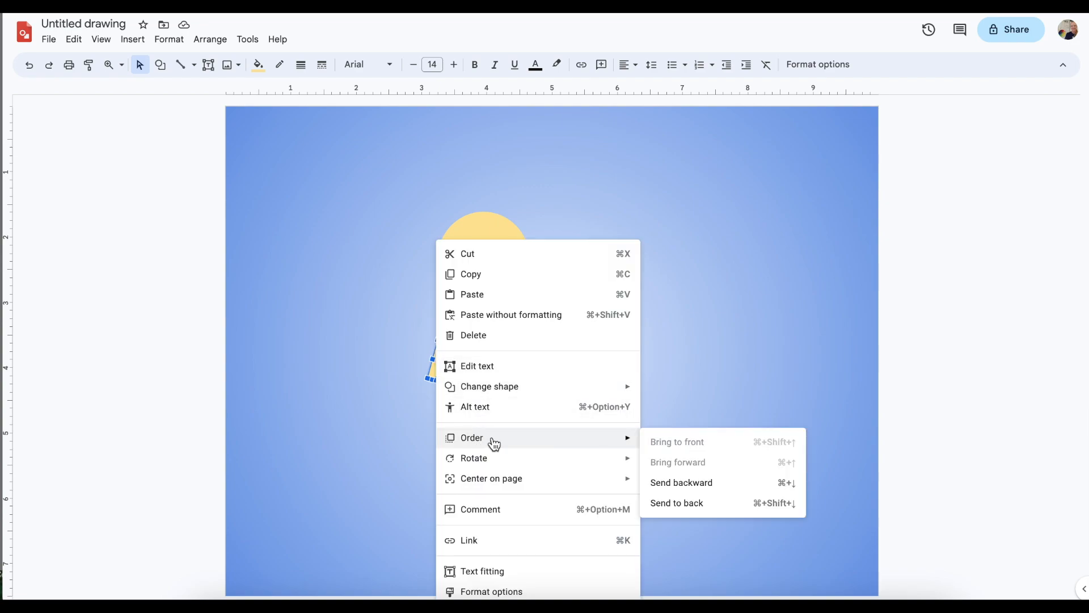
{"action": "left_click", "coordinate": [674, 485]}
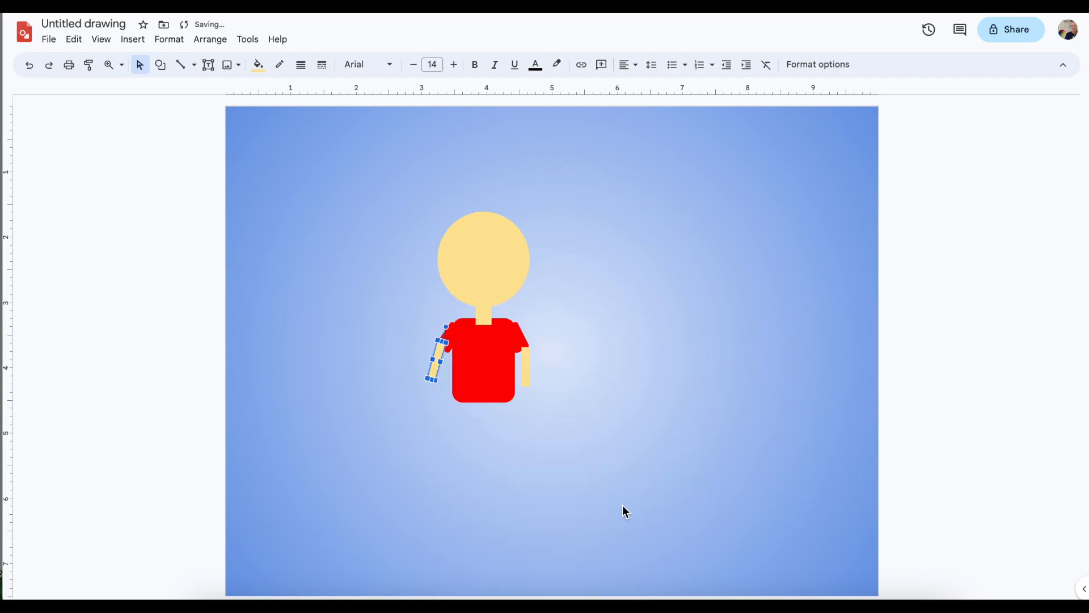
- Send the left arm to the back of the stacking order so its upper end sits behind the red sleeve
{"action": "left_click", "coordinate": [416, 422]}
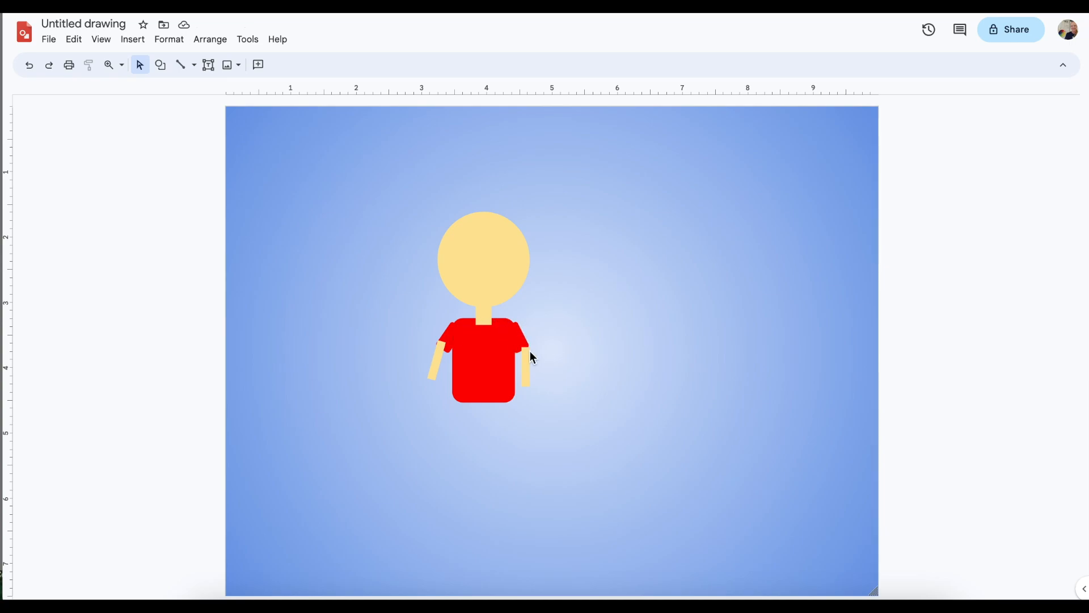
{"action": "left_click", "coordinate": [435, 366]}
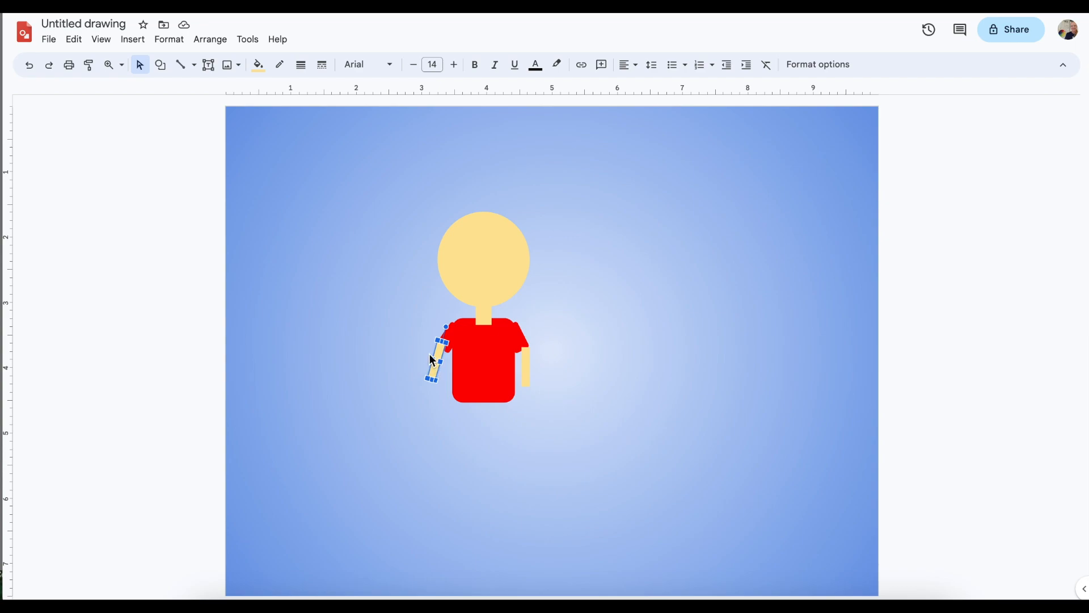
{"action": "right_click", "coordinate": [429, 355]}
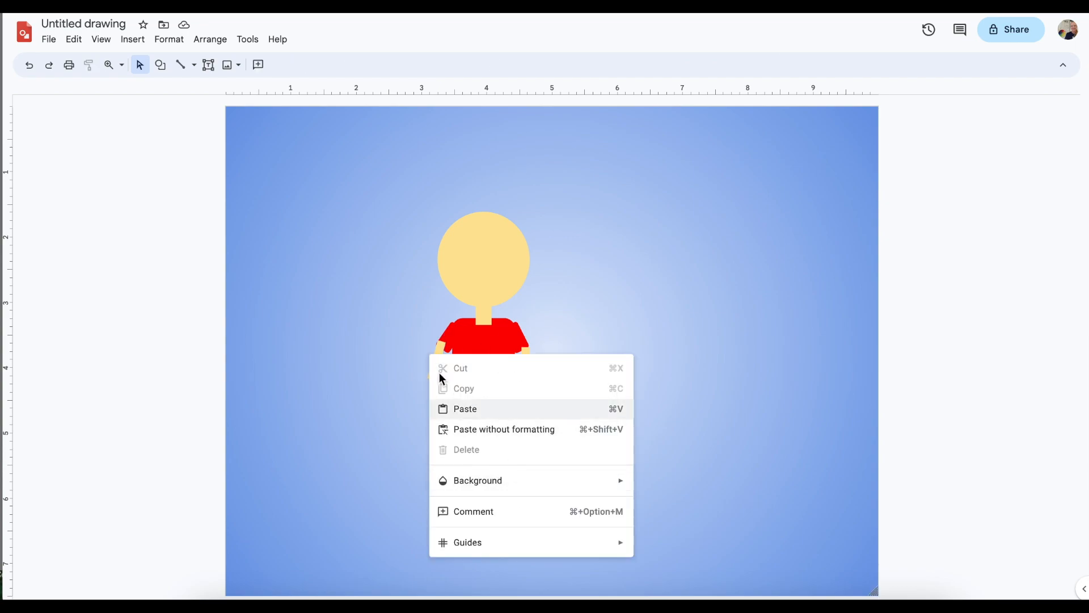
{"action": "left_click", "coordinate": [402, 380]}
{"action": "left_click", "coordinate": [440, 360]}
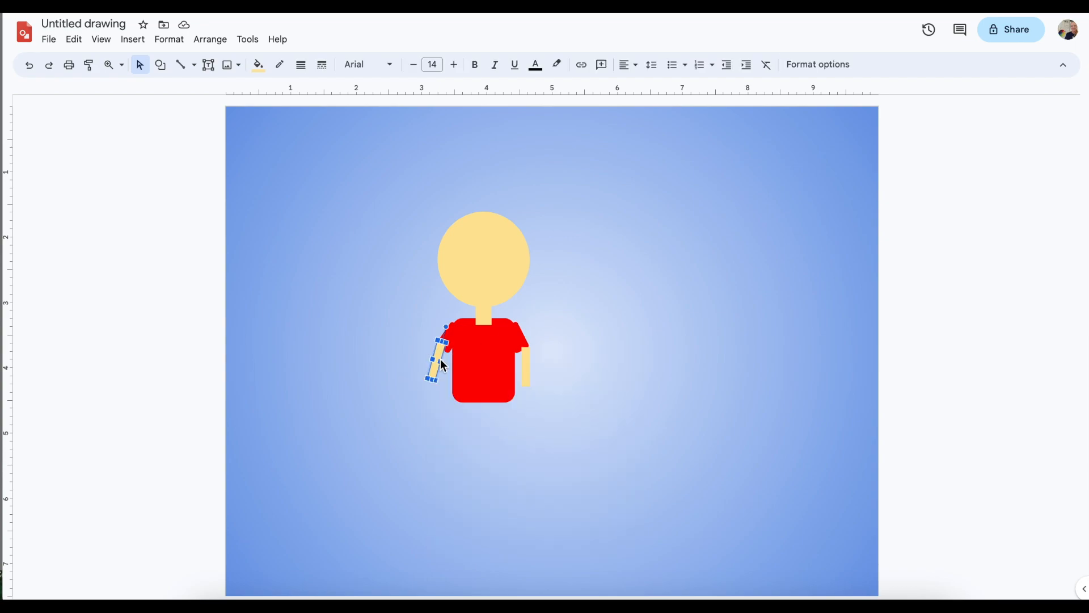
{"action": "right_click", "coordinate": [440, 360]}
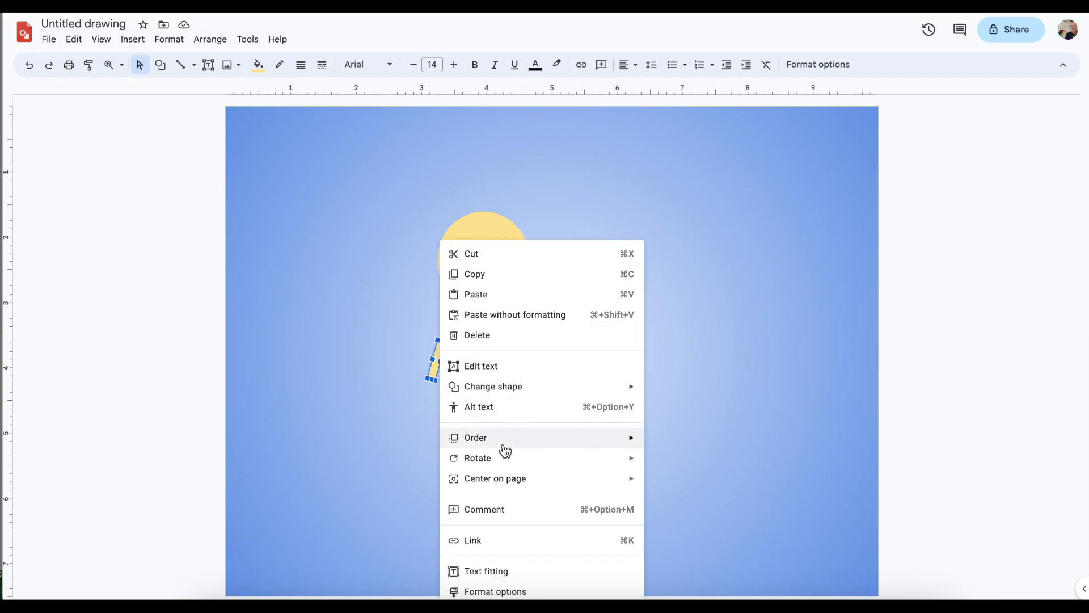
{"action": "mouse_move", "coordinate": [506, 443]}
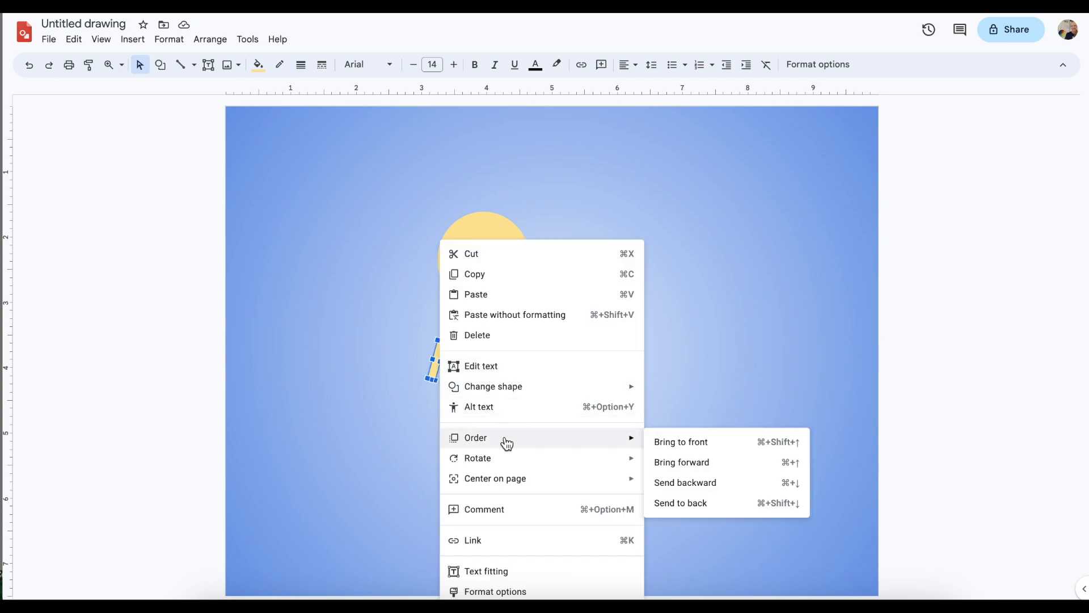
{"action": "left_click", "coordinate": [693, 503]}
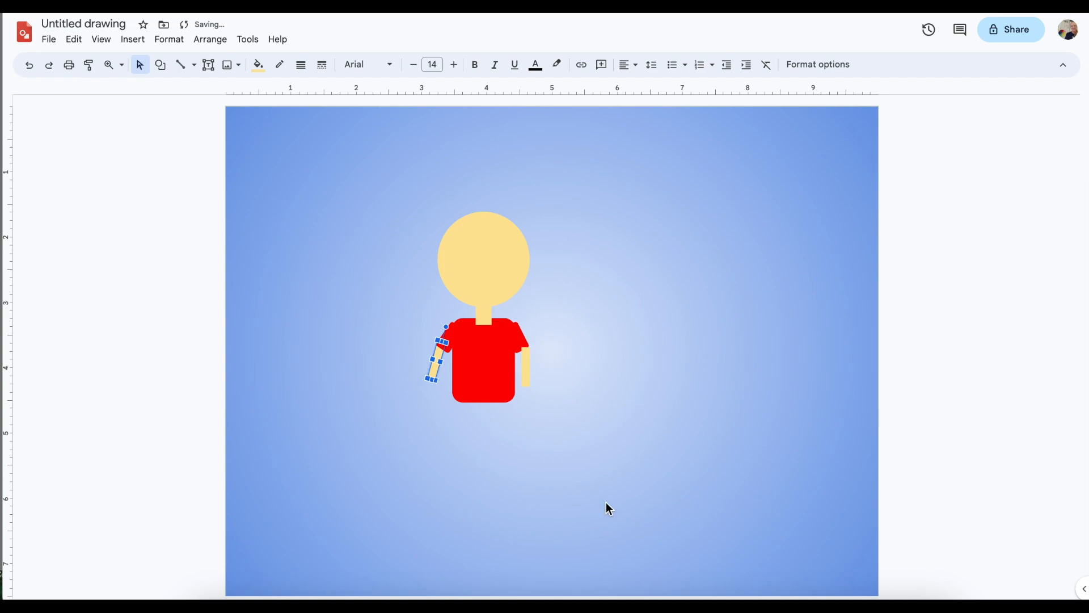
{"action": "left_click", "coordinate": [558, 475]}
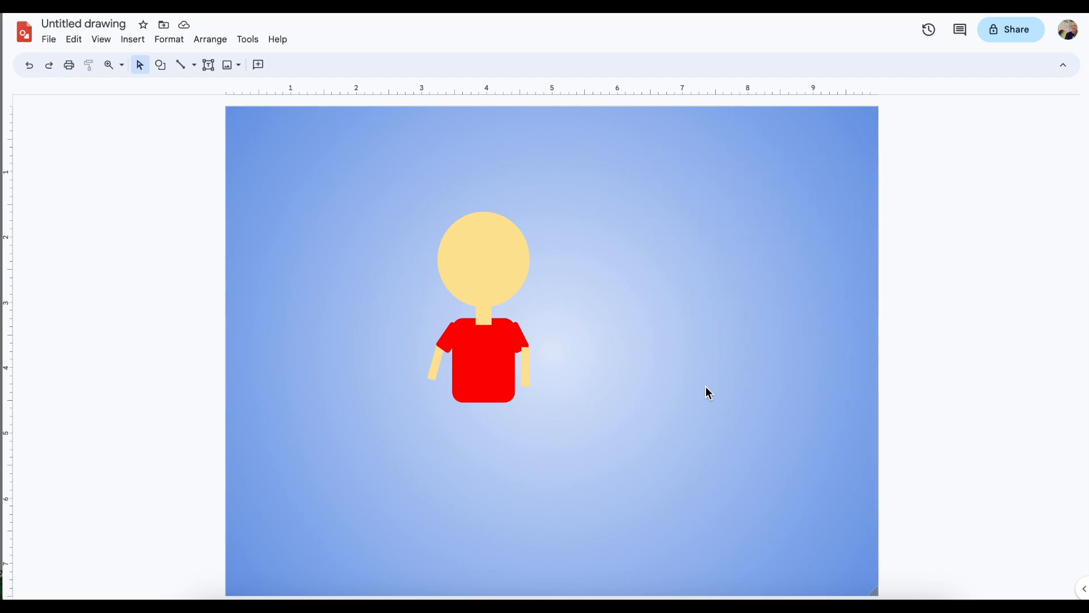
- Send the right arm backward two levels in the stacking order so it sits behind the sleeve
{"action": "left_click", "coordinate": [527, 365]}
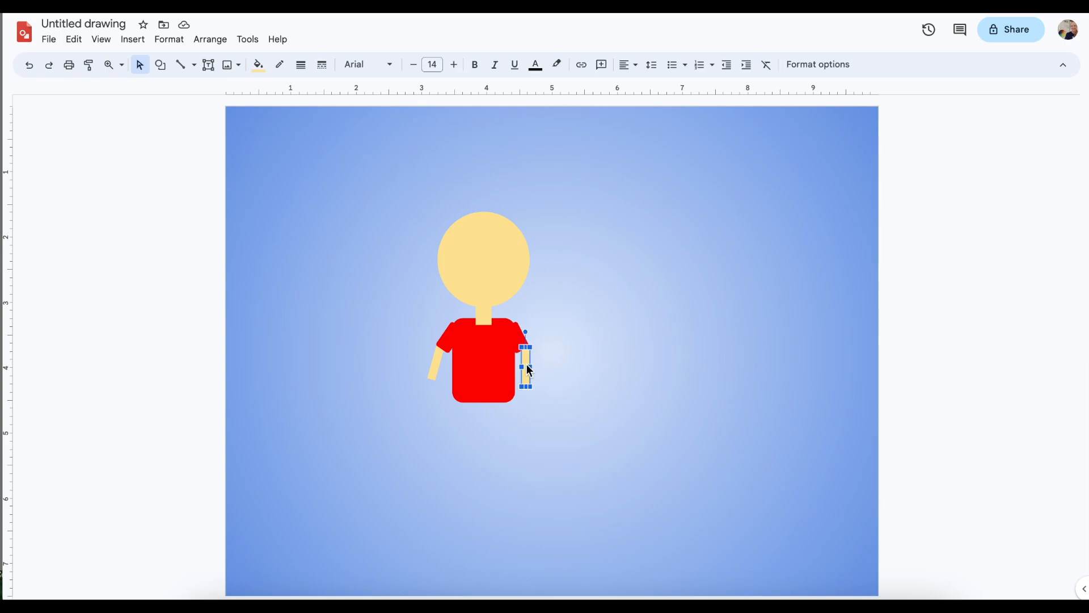
{"action": "right_click", "coordinate": [526, 366]}
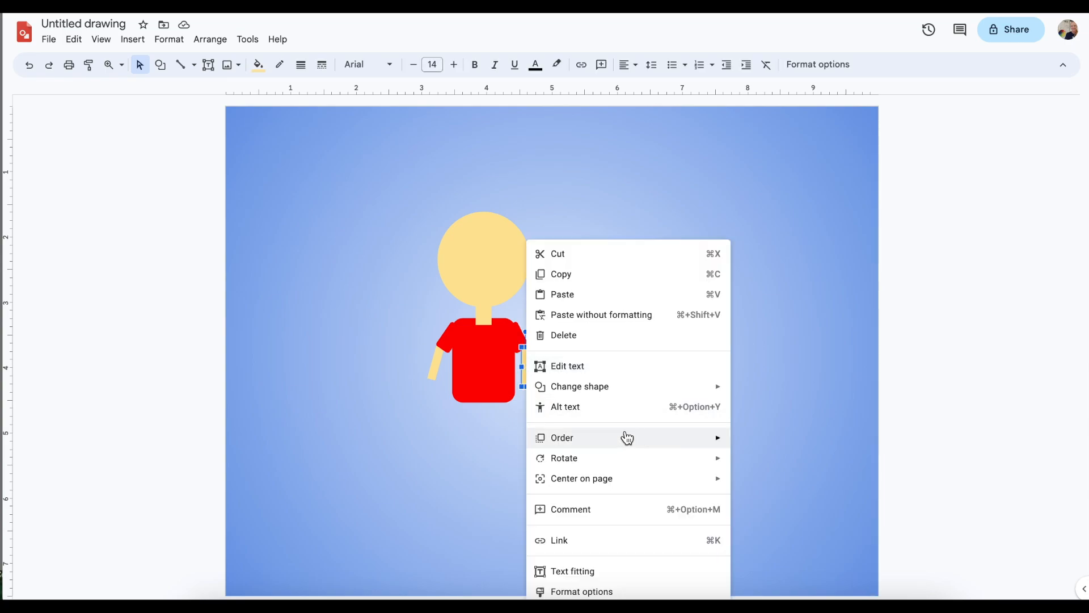
{"action": "mouse_move", "coordinate": [648, 440]}
{"action": "left_click", "coordinate": [795, 483]}
{"action": "right_click", "coordinate": [525, 362]}
{"action": "left_click", "coordinate": [755, 483]}
- Draw a shape about 0.5 inch wide and 0.6 inch tall below the red shirt as one shorts leg and fill it blue
{"action": "left_click", "coordinate": [128, 45]}
{"action": "left_click", "coordinate": [160, 65]}
{"action": "mouse_move", "coordinate": [190, 88]}
{"action": "left_click", "coordinate": [328, 90]}
{"action": "mouse_move", "coordinate": [443, 430]}
{"action": "left_mouse_down"}
{"action": "mouse_move", "coordinate": [472, 469]}
{"action": "mouse_move", "coordinate": [503, 411]}
{"action": "mouse_move", "coordinate": [490, 417]}
{"action": "left_mouse_up"}
{"action": "left_click", "coordinate": [257, 65]}
{"action": "left_click", "coordinate": [361, 135]}
- Duplicate the blue shorts leg and arrange the two side by side under the shirt, each tilted slightly outward
{"action": "key", "text": "ctrl+d"}
{"action": "left_click_drag", "start_coordinate": [451, 447], "coordinate": [492, 387]}
{"action": "left_click", "coordinate": [505, 428]}
{"action": "left_click", "coordinate": [279, 65]}
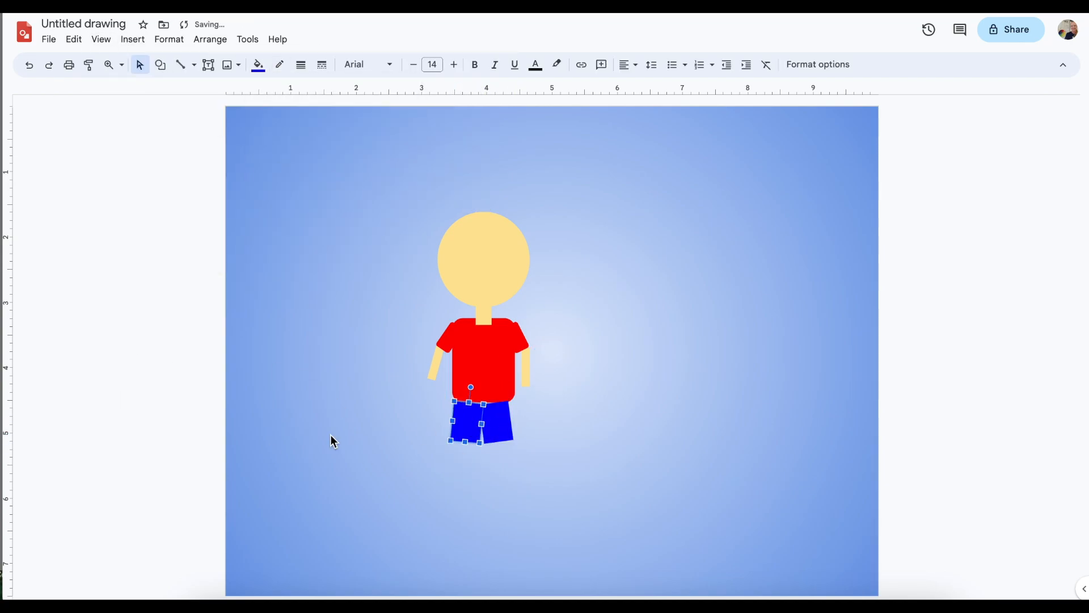
{"action": "left_click", "coordinate": [330, 437]}
- Copy the left arm and paste it twice as legs, one tilted under the left shorts leg and one upright under the right
{"action": "left_click", "coordinate": [438, 360]}
{"action": "key", "text": "ctrl+c"}
{"action": "key", "text": "ctrl+v"}
{"action": "left_click_drag", "start_coordinate": [448, 367], "coordinate": [462, 454]}
{"action": "key", "text": "ctrl+v"}
{"action": "left_click_drag", "start_coordinate": [458, 372], "coordinate": [503, 452]}
{"action": "key", "text": "Escape"}
{"action": "left_click", "coordinate": [133, 39]}
{"action": "left_click", "coordinate": [39, 225]}
{"action": "left_click", "coordinate": [194, 65]}
{"action": "left_click", "coordinate": [213, 168]}
{"action": "left_click", "coordinate": [299, 370]}
{"action": "key", "text": "Escape"}
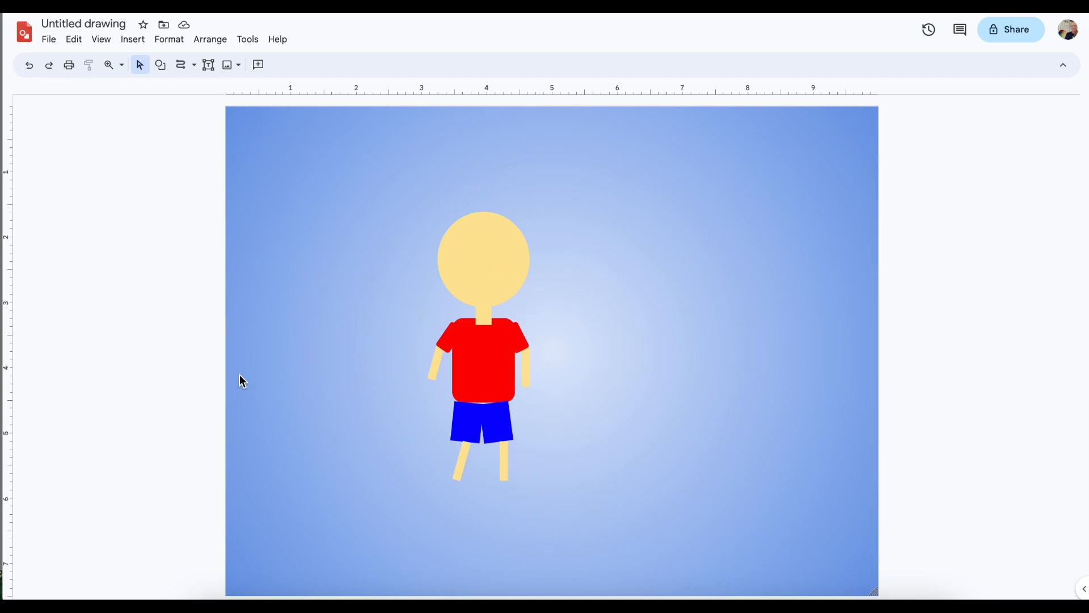
- Draw a closed two-lobed shape with the Curve tool in the empty area right of the head and delete it
{"action": "left_click", "coordinate": [164, 68]}
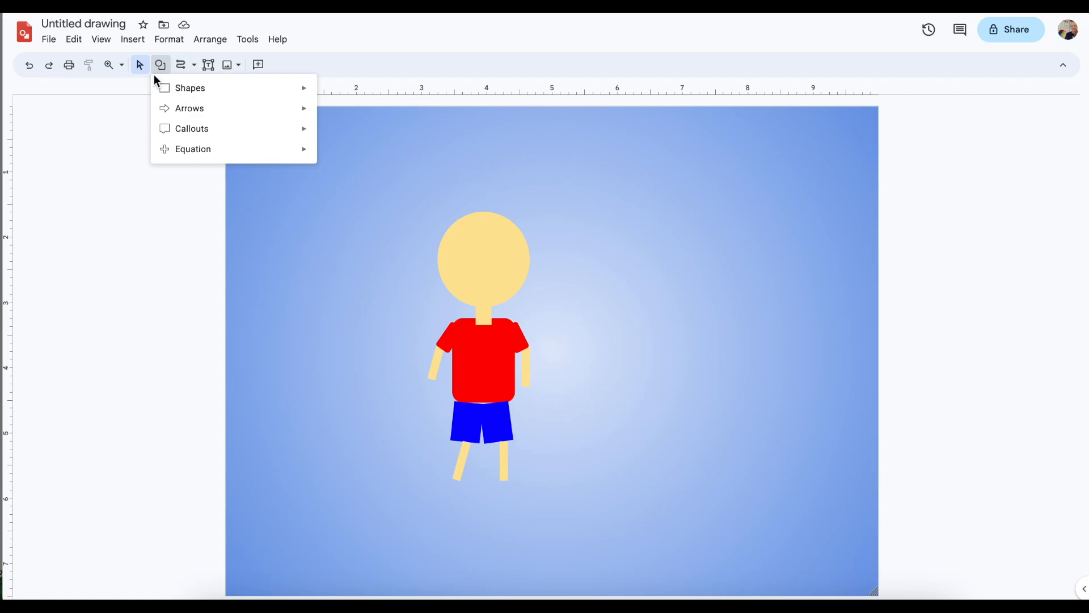
{"action": "left_click", "coordinate": [196, 66]}
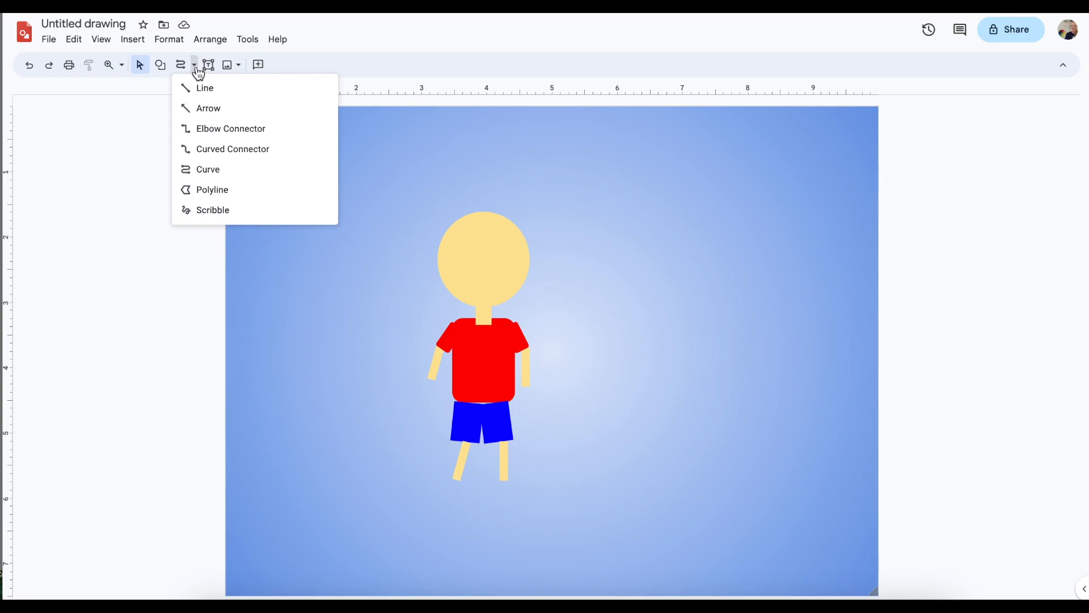
{"action": "left_click", "coordinate": [201, 169]}
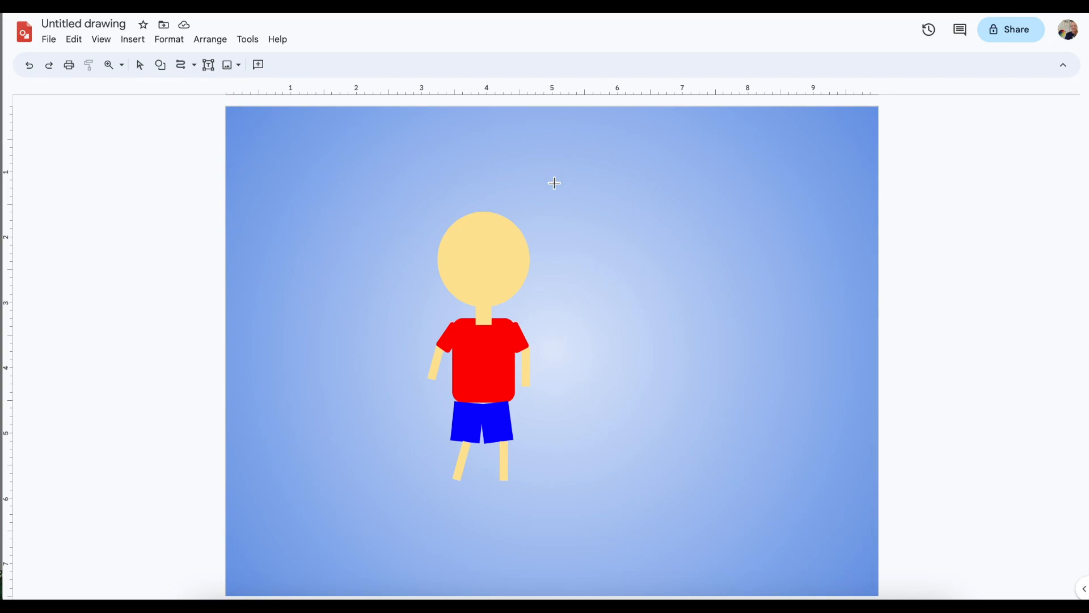
{"action": "left_click", "coordinate": [596, 201]}
{"action": "left_click", "coordinate": [585, 238]}
{"action": "left_click", "coordinate": [623, 267]}
{"action": "left_click", "coordinate": [682, 233]}
{"action": "left_click", "coordinate": [679, 197]}
{"action": "left_click", "coordinate": [737, 190]}
{"action": "left_click", "coordinate": [723, 149]}
{"action": "left_click", "coordinate": [656, 149]}
{"action": "left_click", "coordinate": [656, 199]}
{"action": "left_click", "coordinate": [599, 202]}
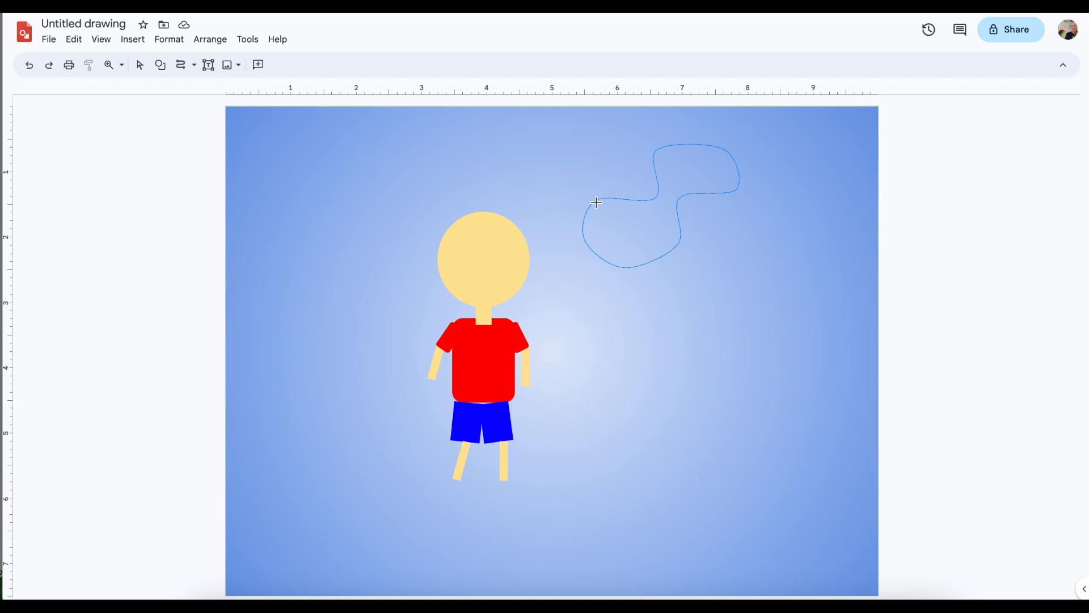
{"action": "left_click", "coordinate": [597, 203]}
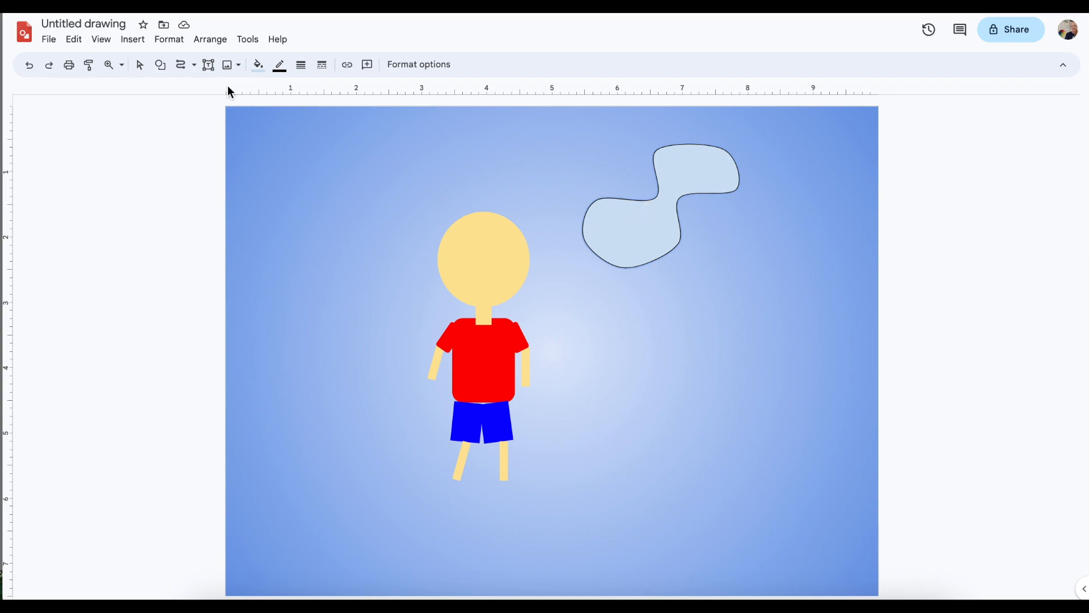
{"action": "left_click", "coordinate": [142, 70]}
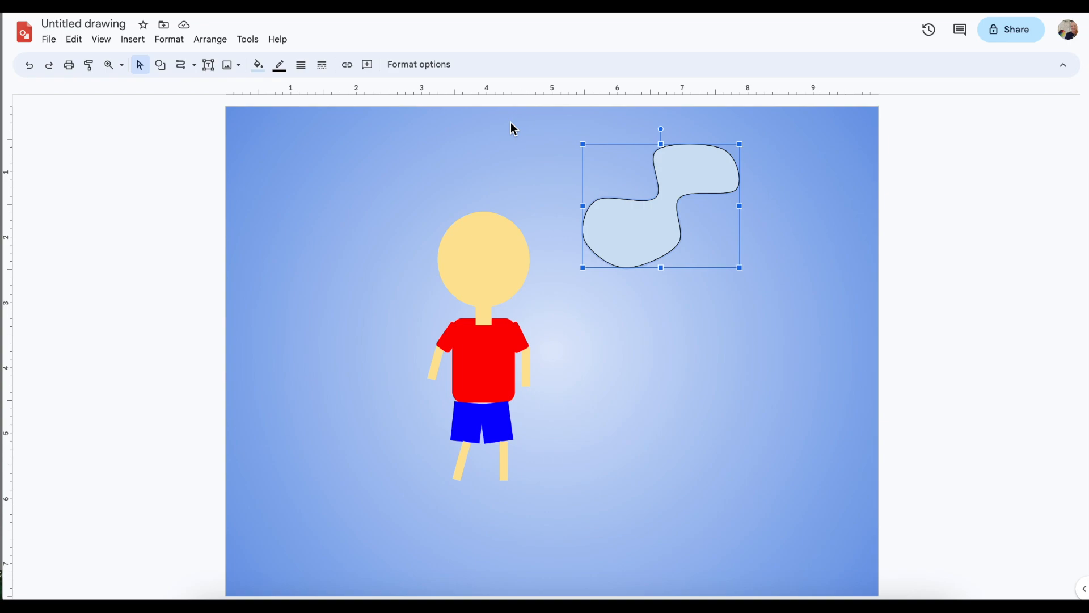
{"action": "key", "text": "Delete"}
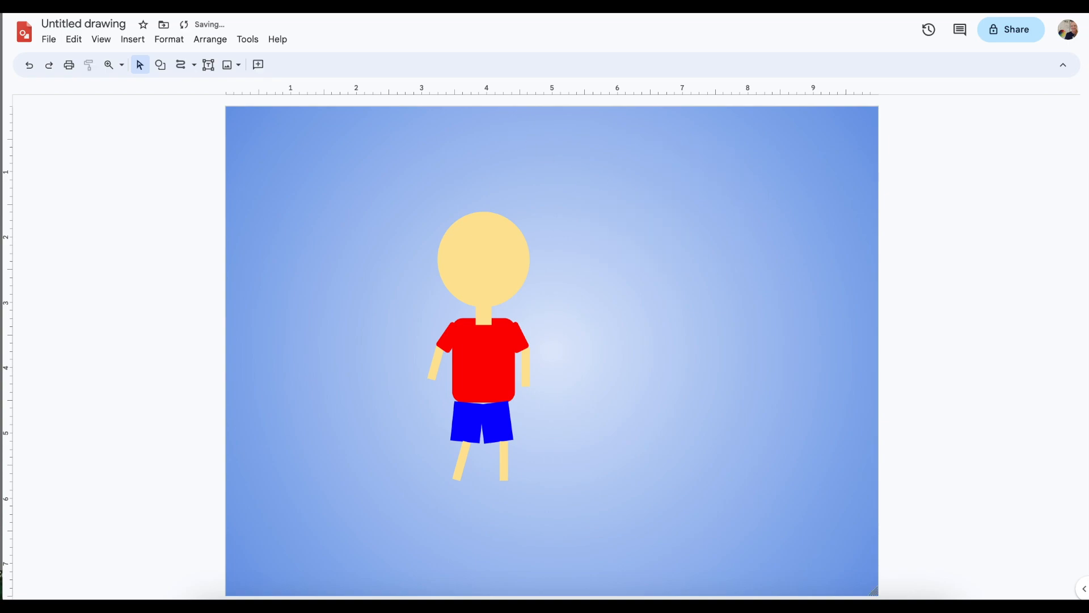
- Try to draw a shoe outline with the Curve tool beside the right leg and delete the open curve
{"action": "left_click", "coordinate": [194, 65]}
{"action": "left_click", "coordinate": [206, 170]}
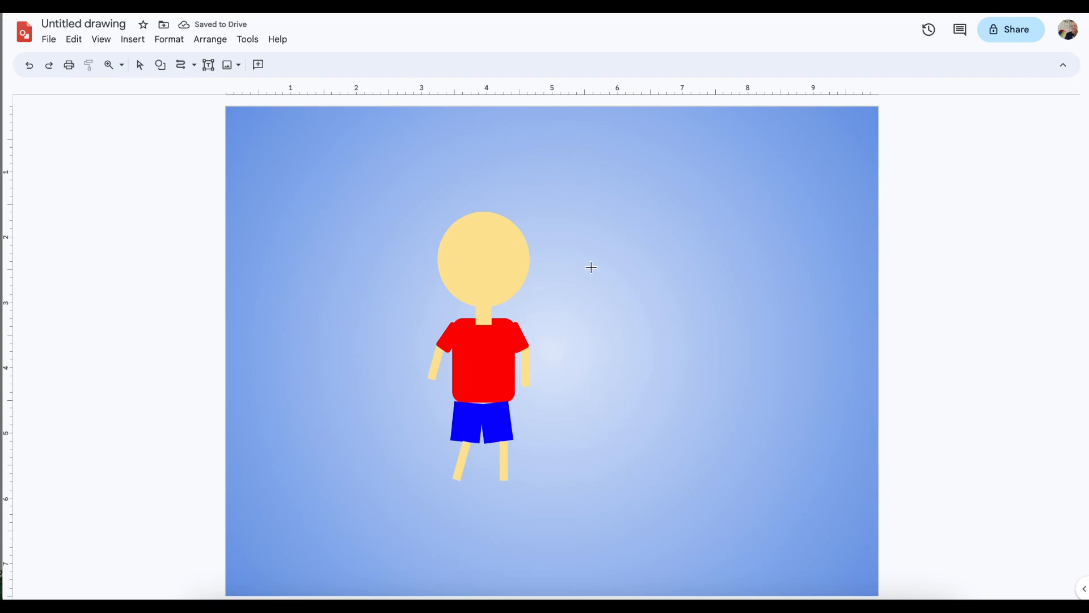
{"action": "left_click", "coordinate": [554, 484]}
{"action": "left_click", "coordinate": [548, 512]}
{"action": "left_click", "coordinate": [603, 515]}
{"action": "left_click", "coordinate": [601, 496]}
{"action": "double_click", "coordinate": [572, 493]}
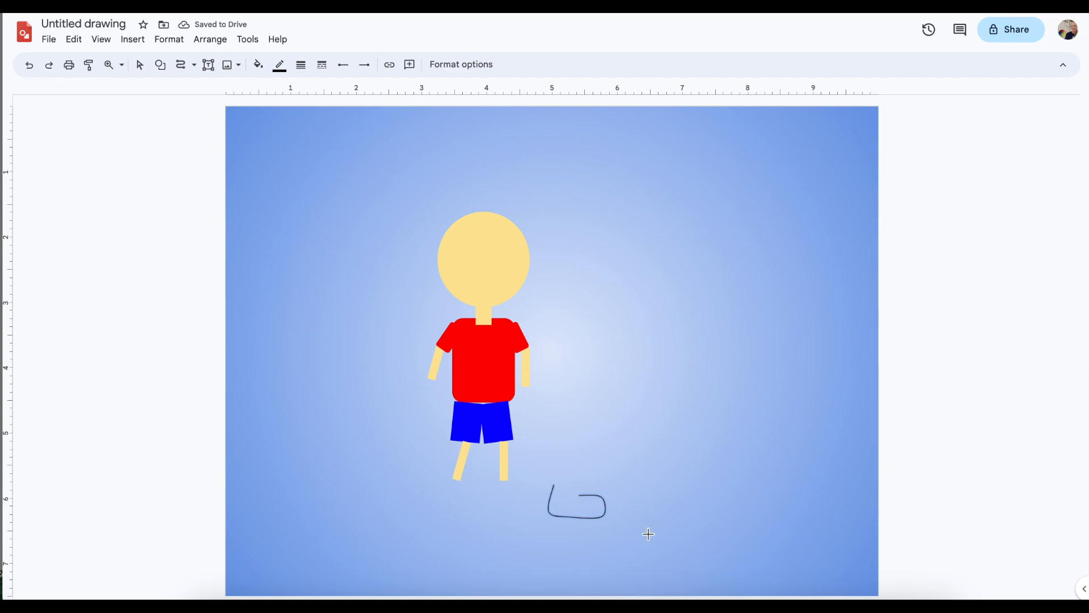
{"action": "left_click", "coordinate": [140, 65]}
{"action": "key", "text": "Delete"}
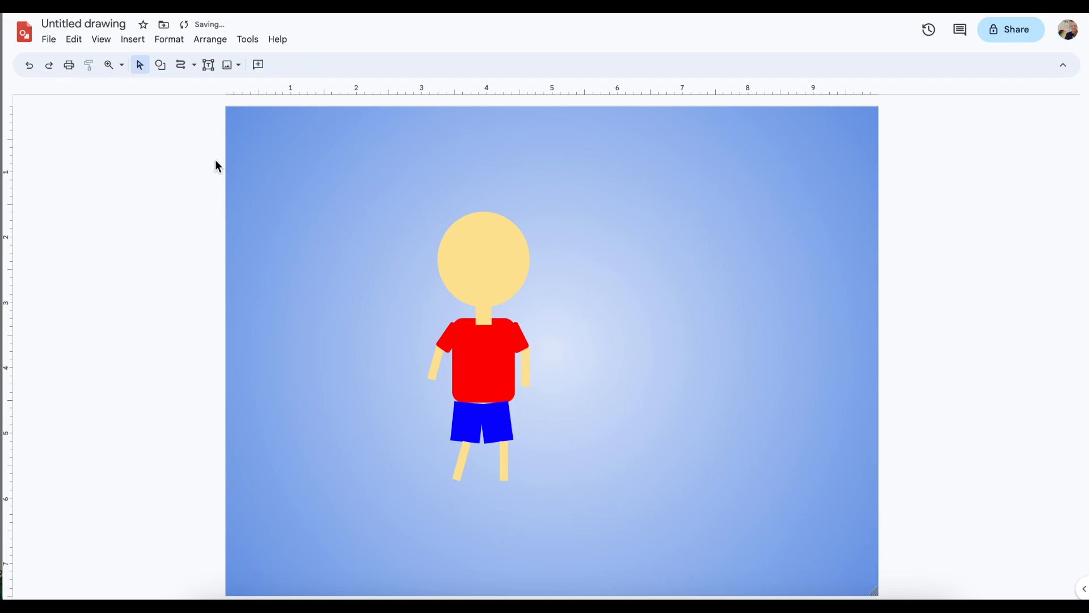
- Draw a closed boot shape about 1.2 inches wide and 0.7 inch tall with the Curve tool beside the right leg
{"action": "left_click", "coordinate": [195, 65]}
{"action": "left_click", "coordinate": [206, 169]}
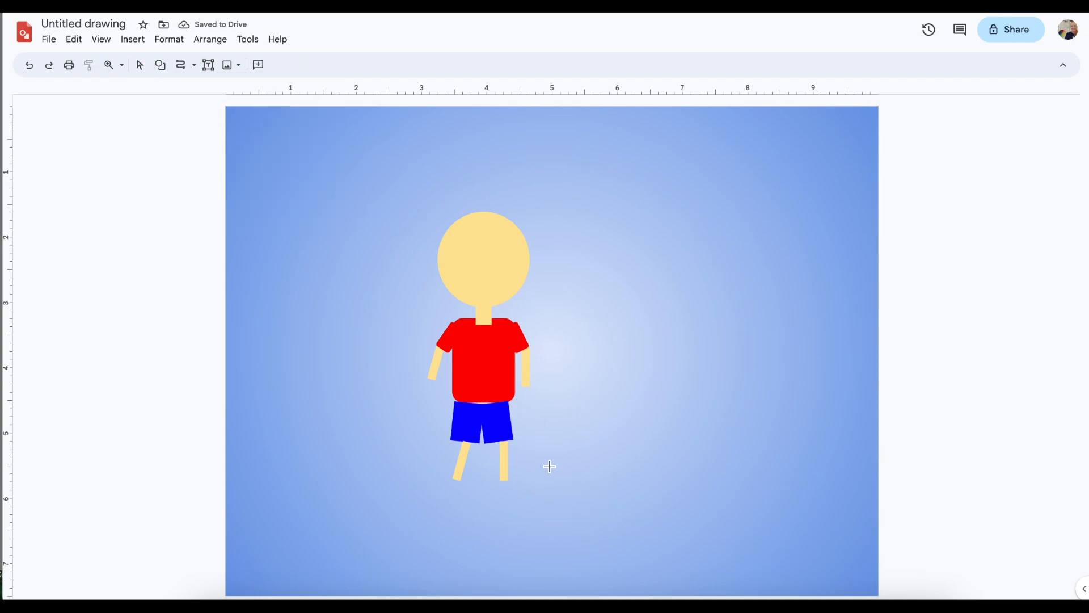
{"action": "left_click", "coordinate": [550, 466]}
{"action": "left_click", "coordinate": [546, 504]}
{"action": "left_click", "coordinate": [620, 505]}
{"action": "left_click", "coordinate": [611, 482]}
{"action": "left_click", "coordinate": [579, 485]}
{"action": "left_click", "coordinate": [575, 467]}
{"action": "left_click", "coordinate": [554, 467]}
- Give the boot shape a transparent border and a dark red fill
{"action": "left_click", "coordinate": [279, 64]}
{"action": "left_click", "coordinate": [347, 248]}
{"action": "left_click", "coordinate": [258, 64]}
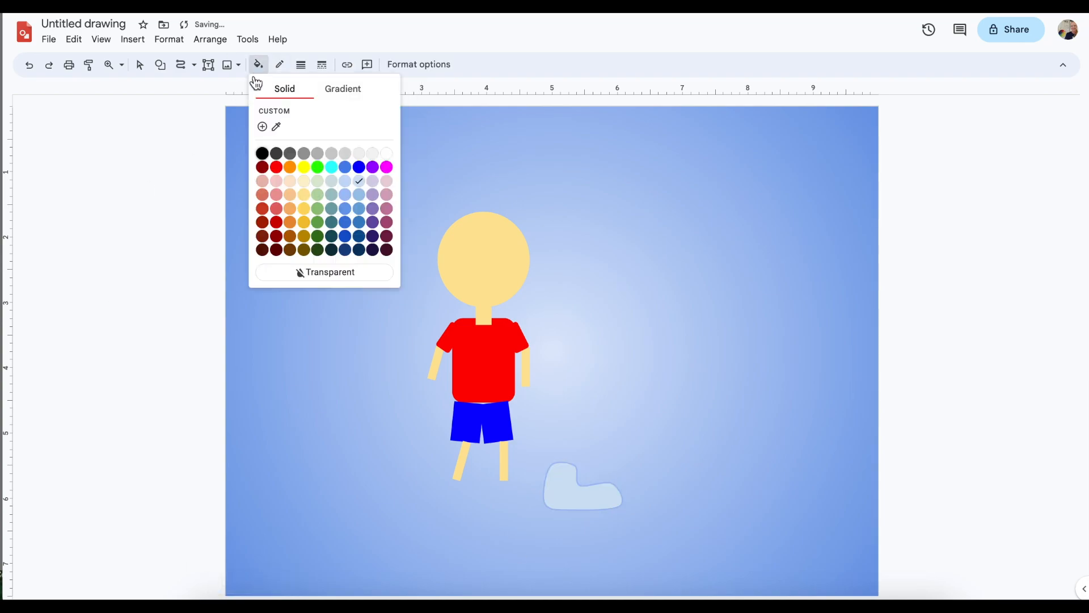
{"action": "left_click", "coordinate": [276, 235]}
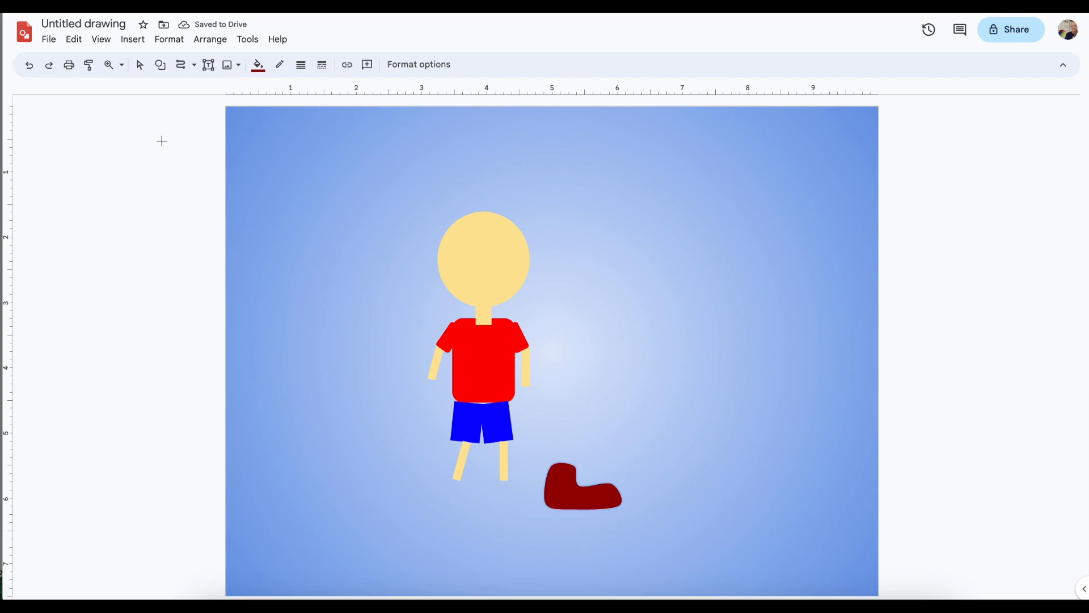
{"action": "left_click", "coordinate": [143, 66]}
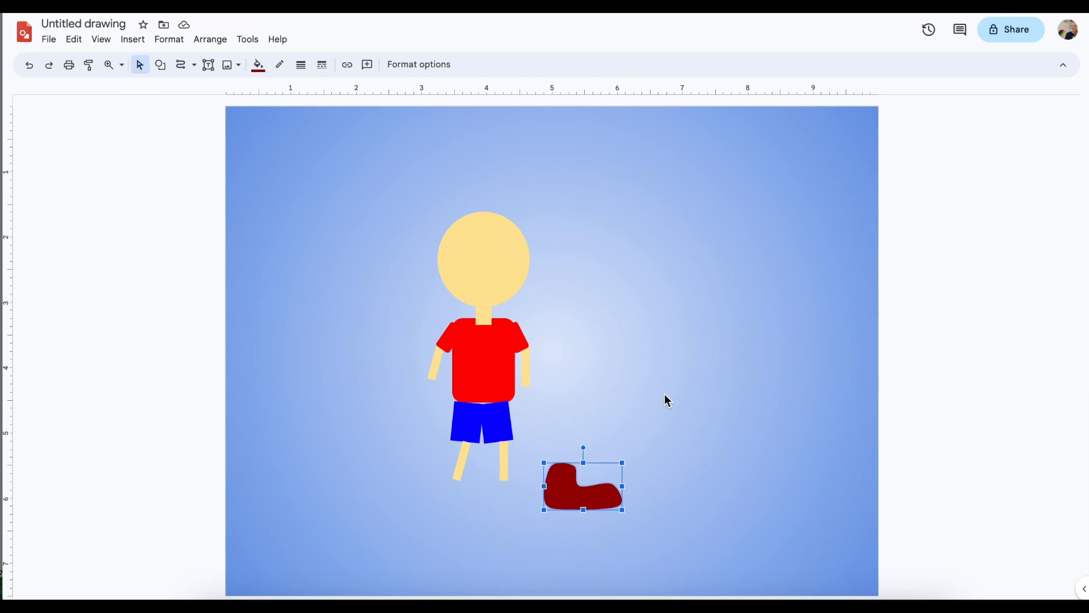
- Shrink the boot to about 0.6 by 0.5 inch and position it over the lower end of the right leg
{"action": "left_click_drag", "start_coordinate": [623, 463], "coordinate": [530, 474]}
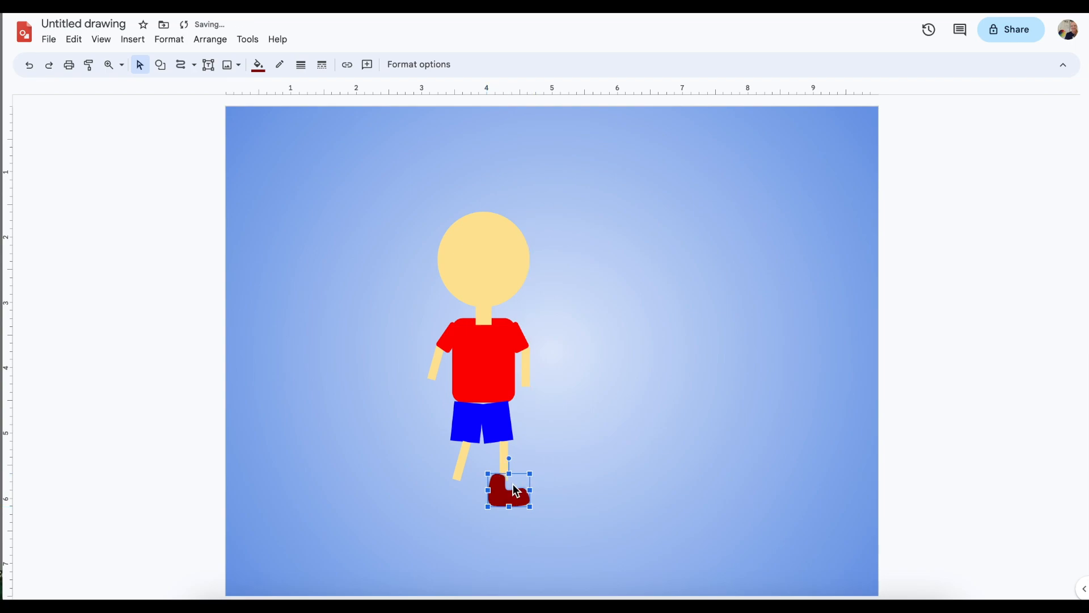
{"action": "left_click", "coordinate": [513, 484]}
{"action": "left_click", "coordinate": [500, 508]}
{"action": "key", "text": "Right"}
{"action": "key", "text": "Up"}
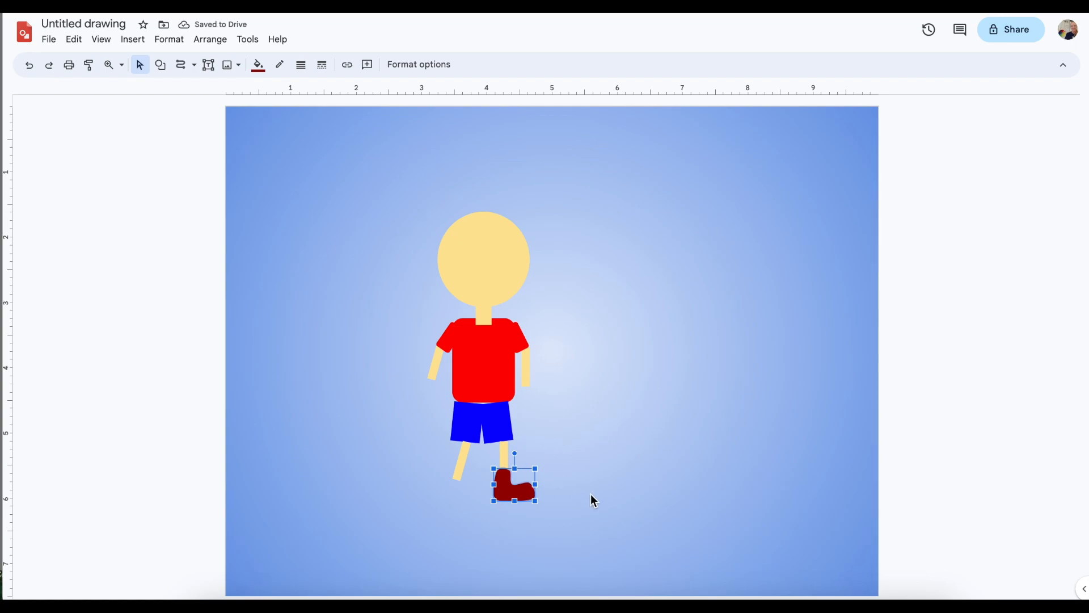
- Duplicate the boot, mirror the copy horizontally and place it over the lower end of the left leg
{"action": "key", "text": "ctrl+d"}
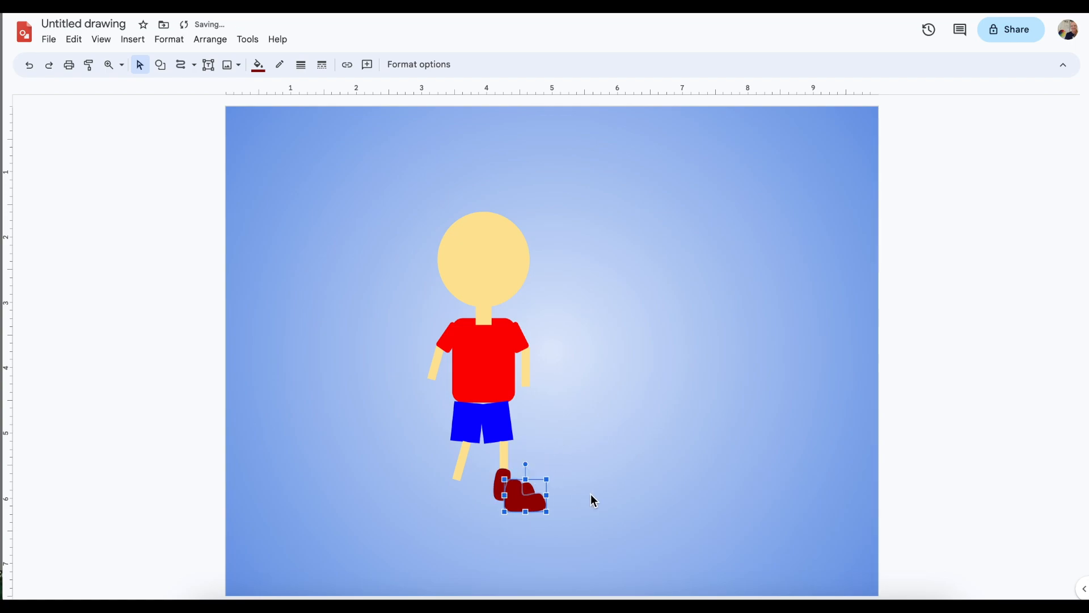
{"action": "left_click_drag", "start_coordinate": [530, 498], "coordinate": [451, 524]}
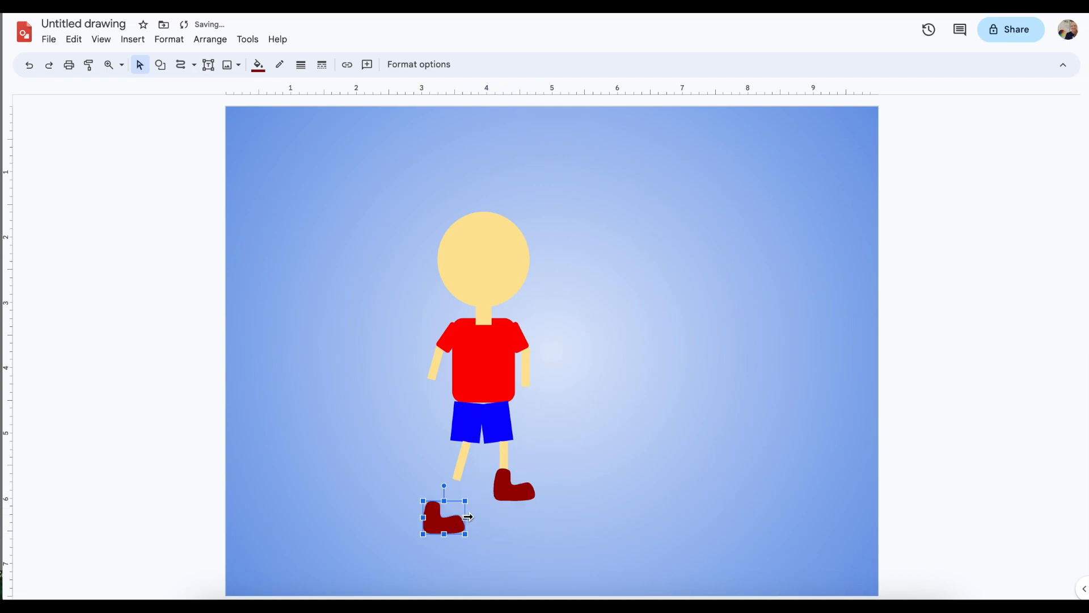
{"action": "left_click_drag", "start_coordinate": [467, 517], "coordinate": [454, 491]}
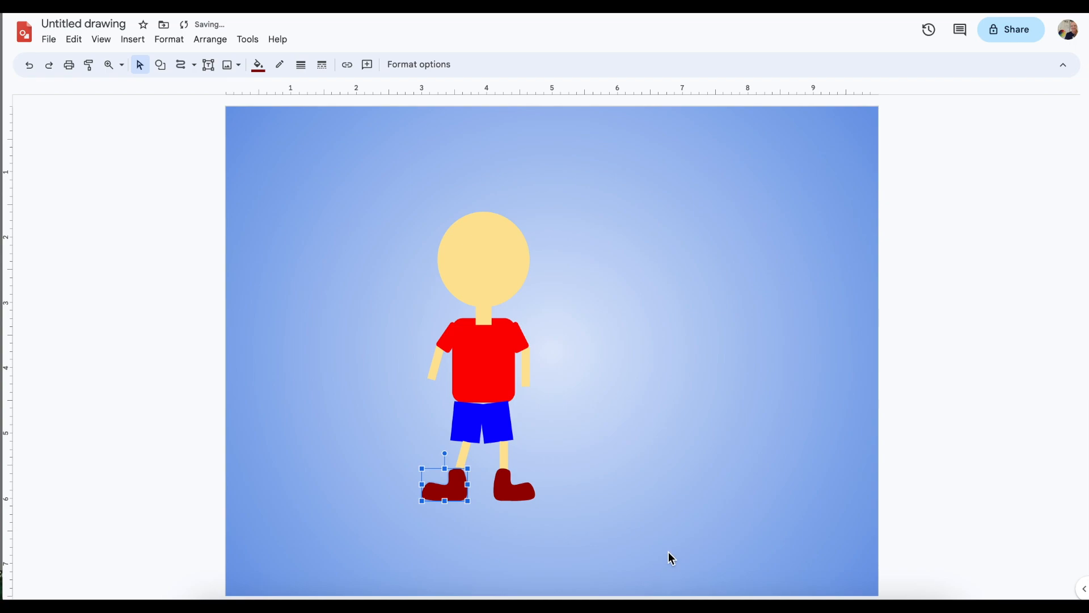
{"action": "left_click", "coordinate": [667, 512]}
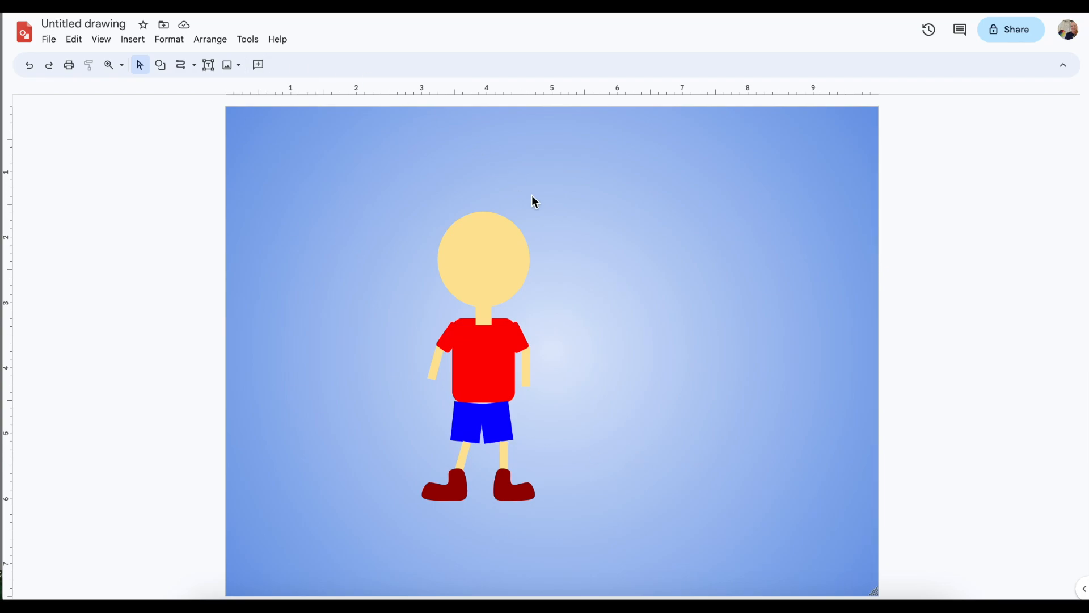
{"action": "left_click", "coordinate": [194, 66]}
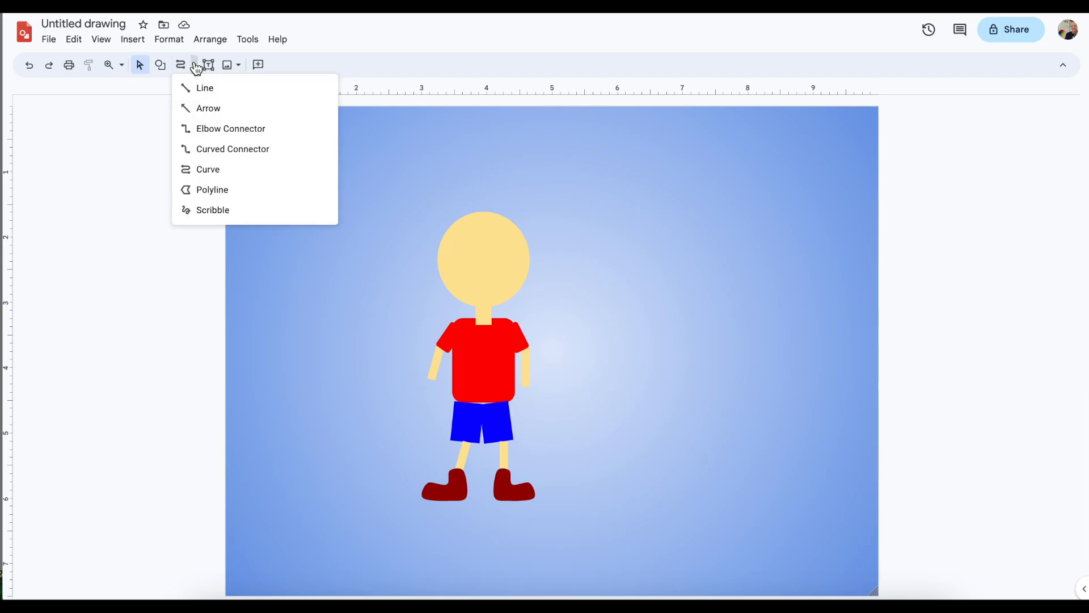
{"action": "left_click", "coordinate": [239, 152]}
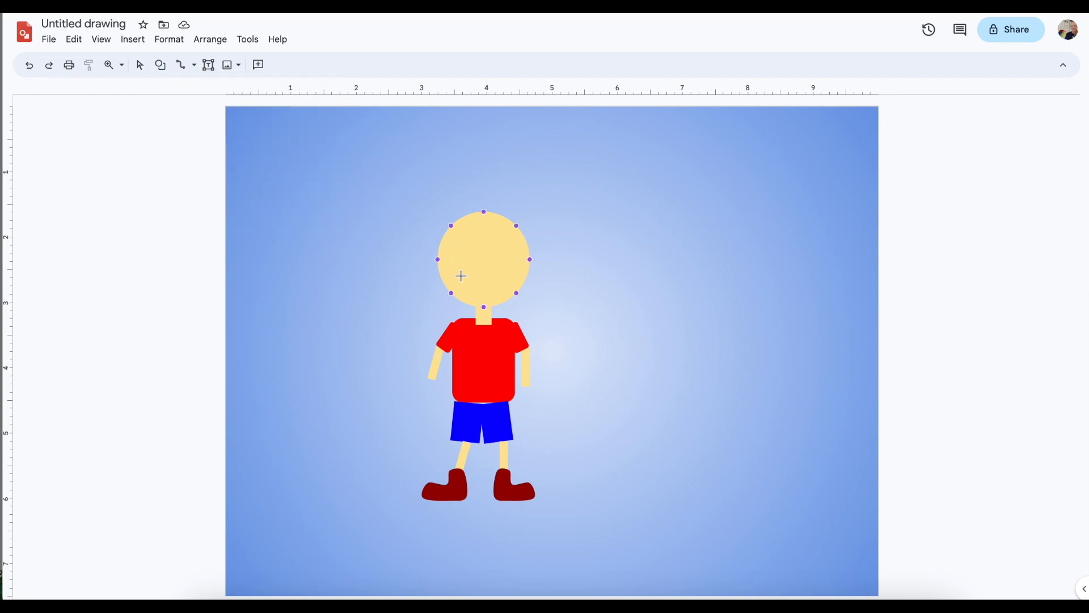
{"action": "key", "text": "Escape"}
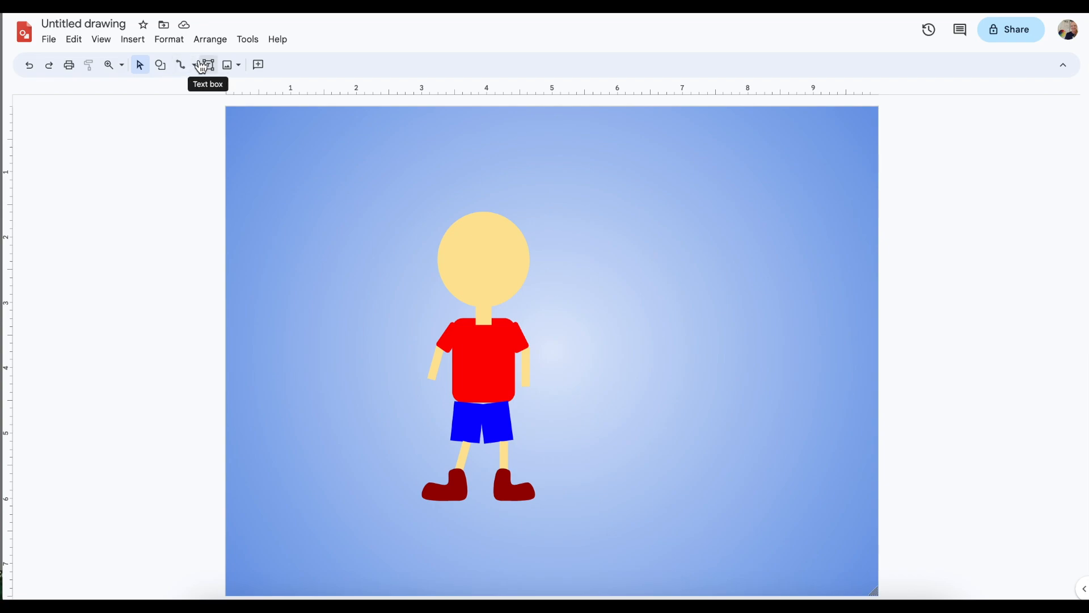
- Draw a smile, nose, hair strands, ears, eyes and eyebrows on the round head with the Scribble tool
{"action": "left_click", "coordinate": [197, 66]}
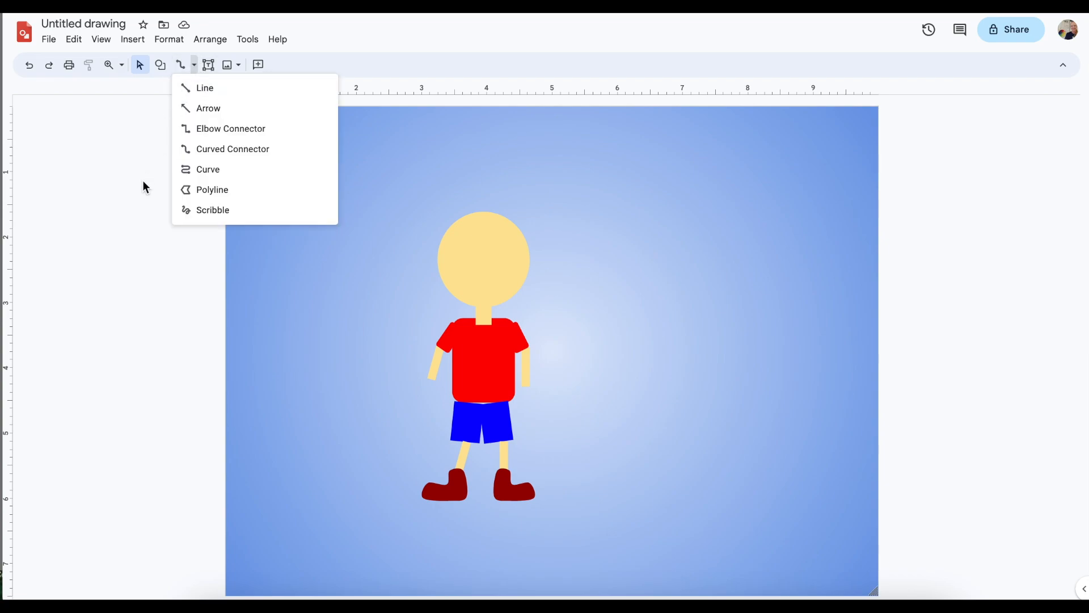
{"action": "left_click", "coordinate": [211, 215]}
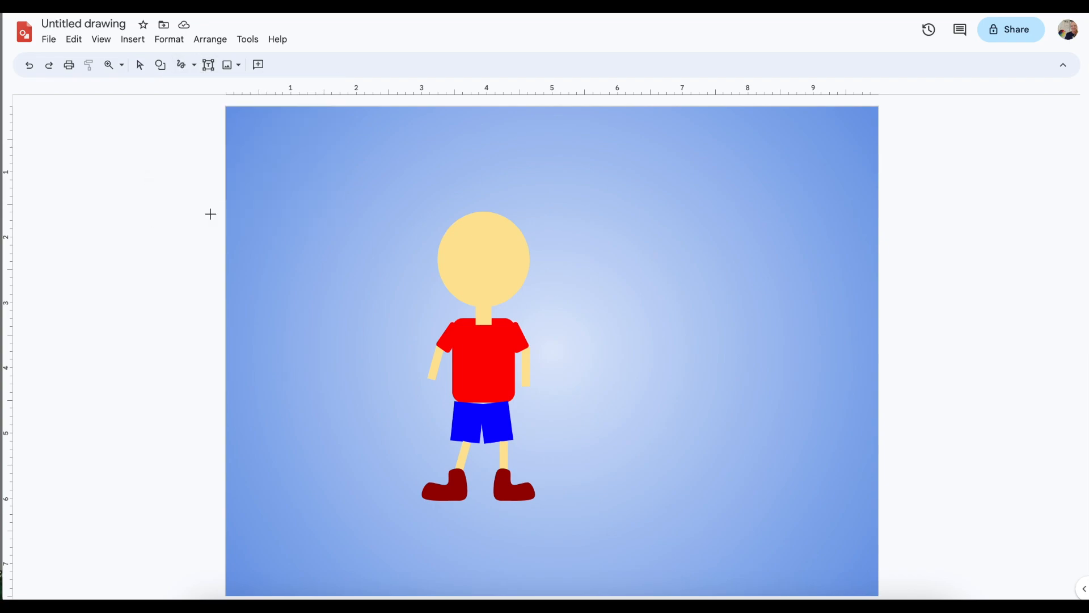
{"action": "mouse_move", "coordinate": [456, 282]}
{"action": "left_mouse_down"}
{"action": "mouse_move", "coordinate": [487, 292]}
{"action": "mouse_move", "coordinate": [507, 280]}
{"action": "left_mouse_up"}
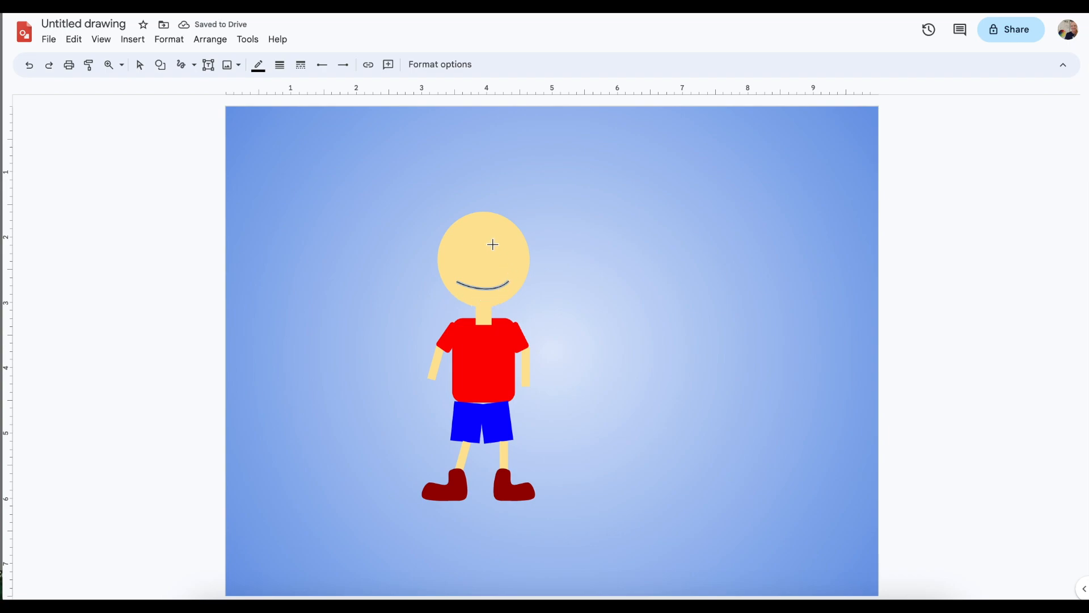
{"action": "left_click_drag", "start_coordinate": [483, 254], "coordinate": [480, 276]}
{"action": "left_click_drag", "start_coordinate": [467, 224], "coordinate": [464, 204]}
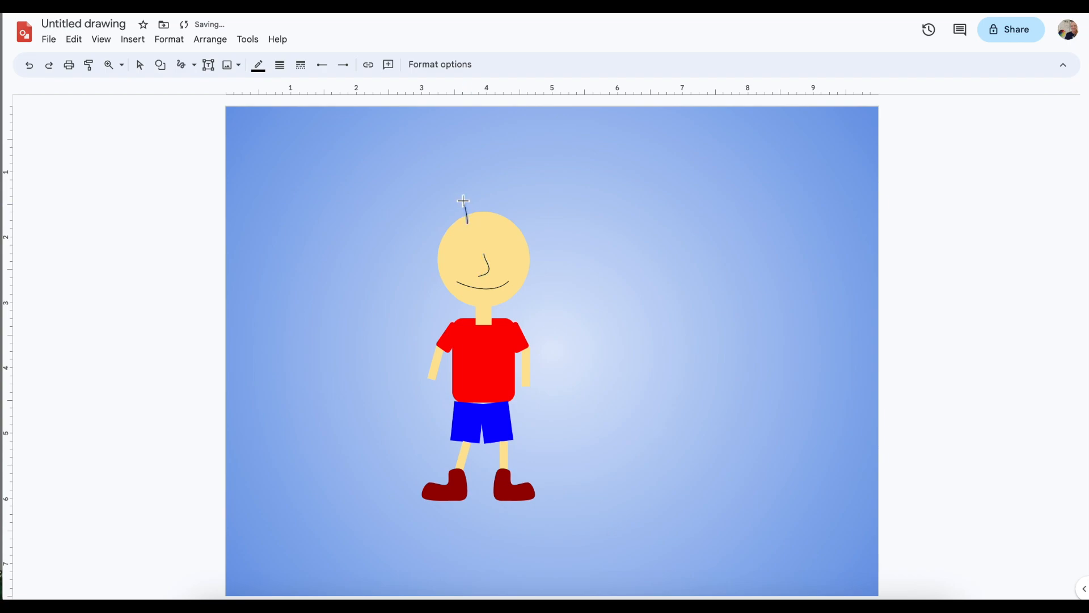
{"action": "mouse_move", "coordinate": [480, 215]}
{"action": "left_mouse_down"}
{"action": "mouse_move", "coordinate": [477, 203]}
{"action": "mouse_move", "coordinate": [512, 210]}
{"action": "left_mouse_up"}
{"action": "left_click_drag", "start_coordinate": [522, 256], "coordinate": [524, 272]}
{"action": "left_click_drag", "start_coordinate": [444, 259], "coordinate": [441, 274]}
{"action": "mouse_move", "coordinate": [493, 246]}
{"action": "left_mouse_down"}
{"action": "mouse_move", "coordinate": [509, 247]}
{"action": "mouse_move", "coordinate": [476, 245]}
{"action": "left_mouse_up"}
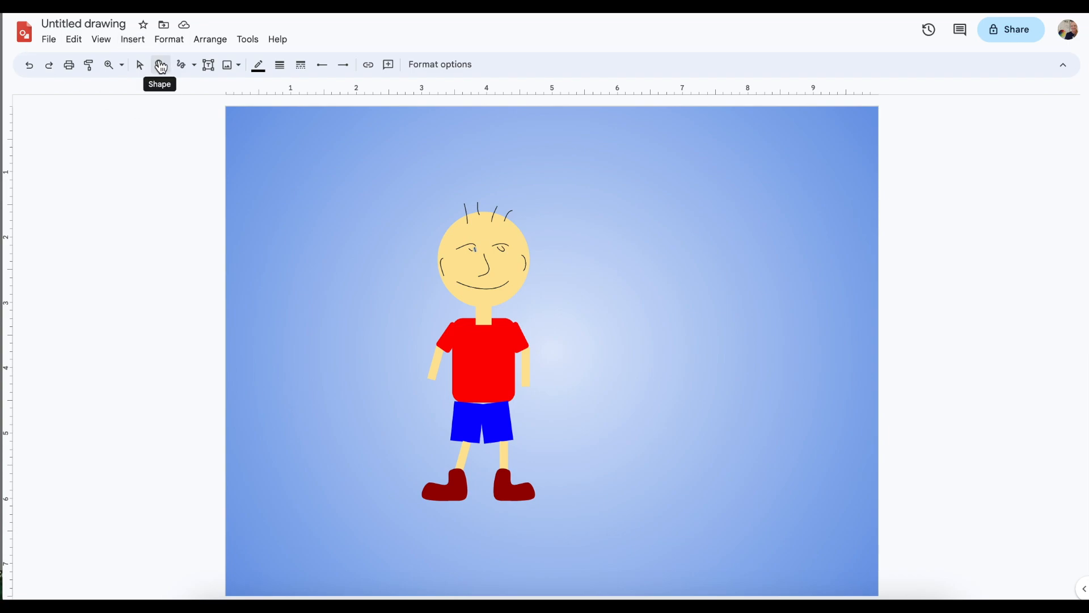
- Draw a cloud thought-bubble callout about 3.1 inches wide and 1.5 inches tall above and beside the figure's head
{"action": "left_click", "coordinate": [161, 66]}
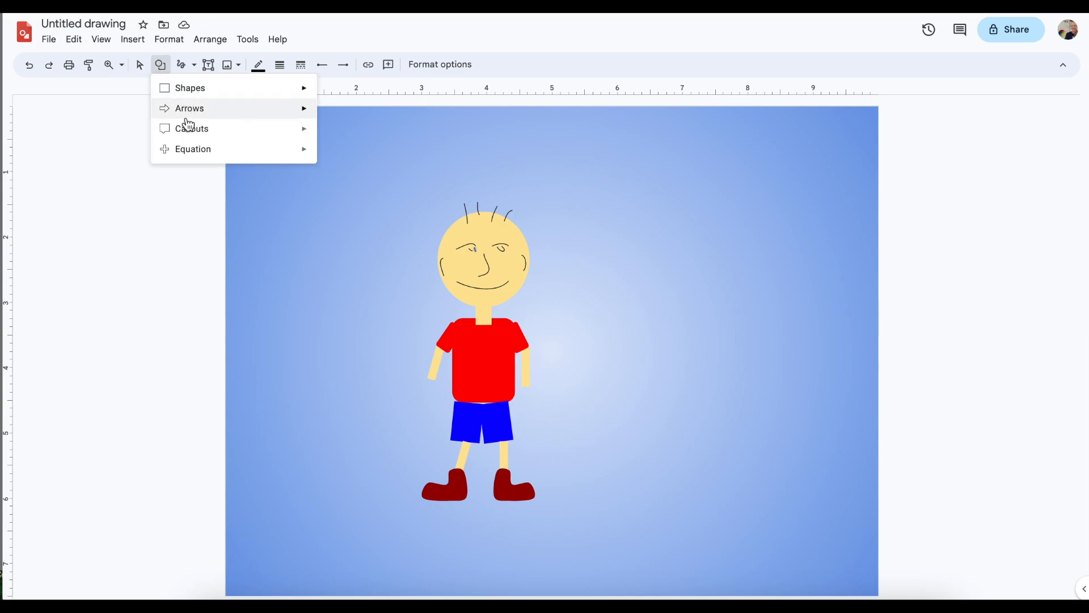
{"action": "mouse_move", "coordinate": [178, 133]}
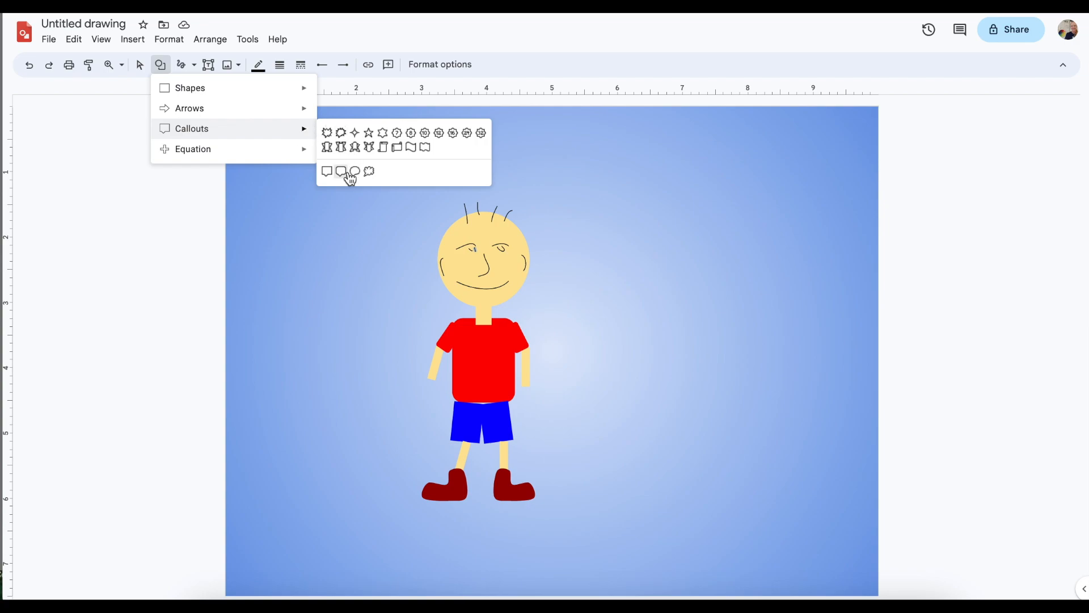
{"action": "left_click", "coordinate": [370, 172]}
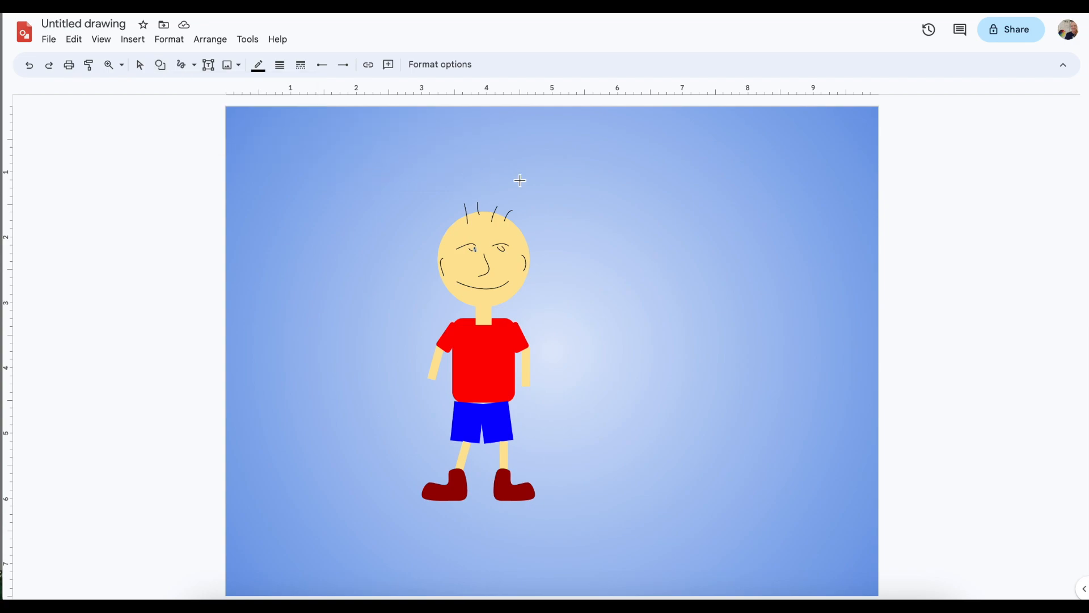
{"action": "left_click_drag", "start_coordinate": [529, 216], "coordinate": [733, 119]}
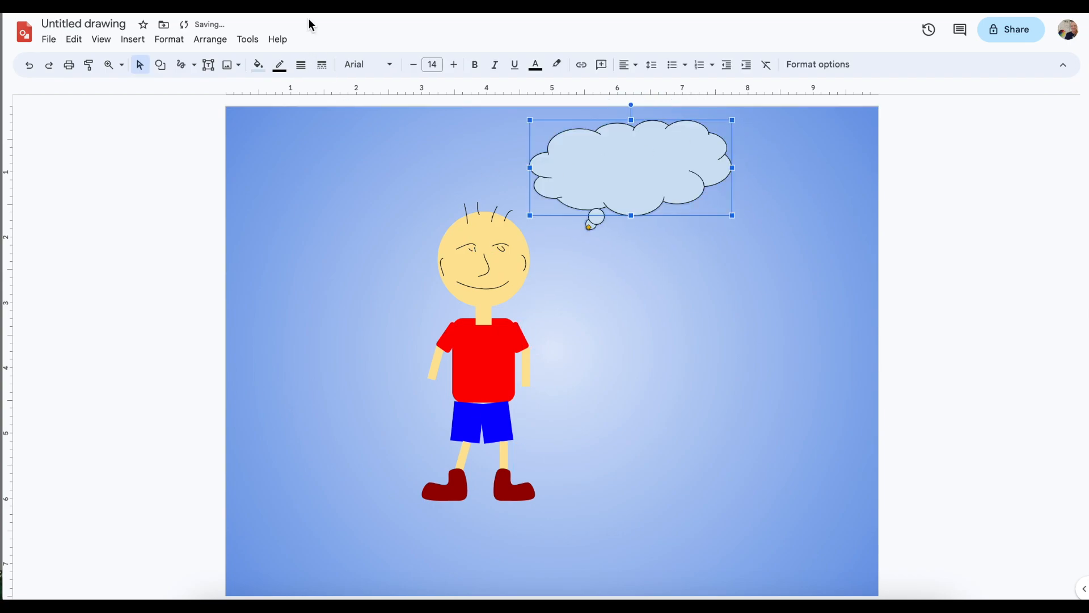
- Give the thought bubble a white fill and a 4px border weight
{"action": "left_click", "coordinate": [258, 67]}
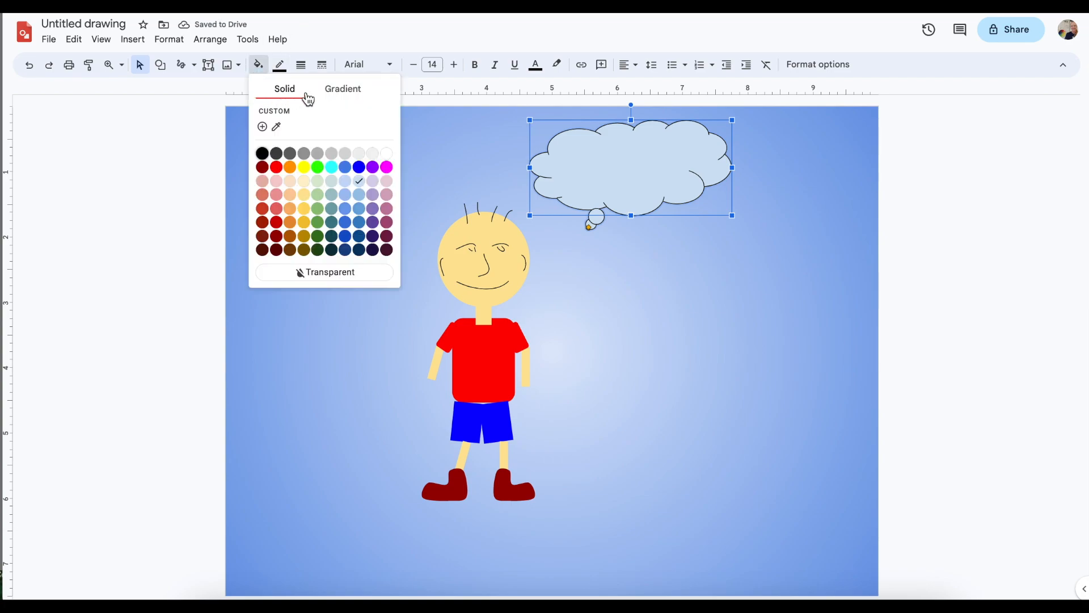
{"action": "left_click", "coordinate": [387, 154]}
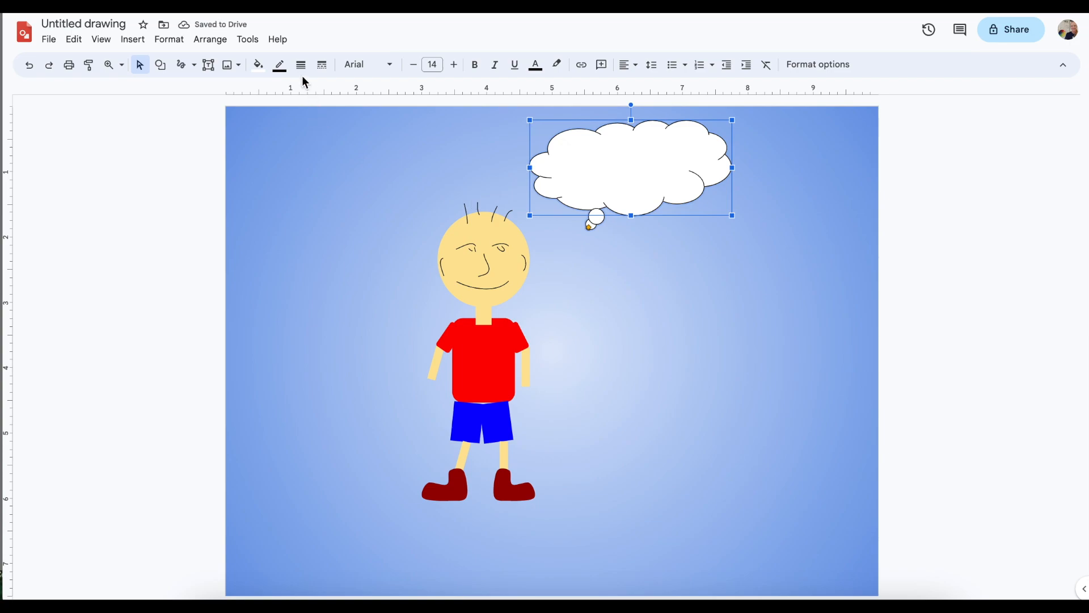
{"action": "left_click", "coordinate": [280, 65]}
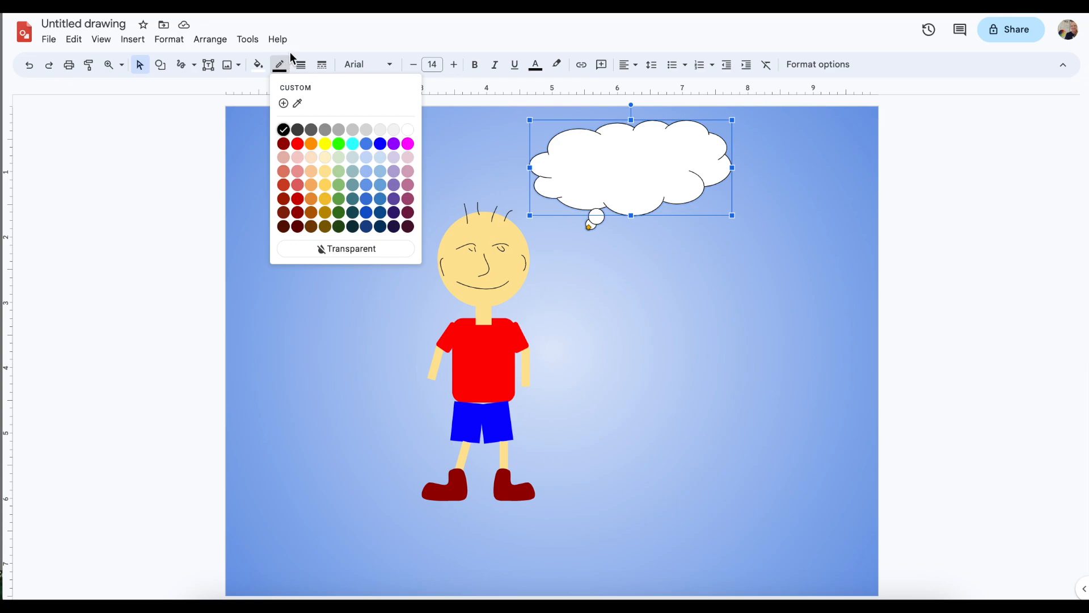
{"action": "left_click", "coordinate": [307, 68]}
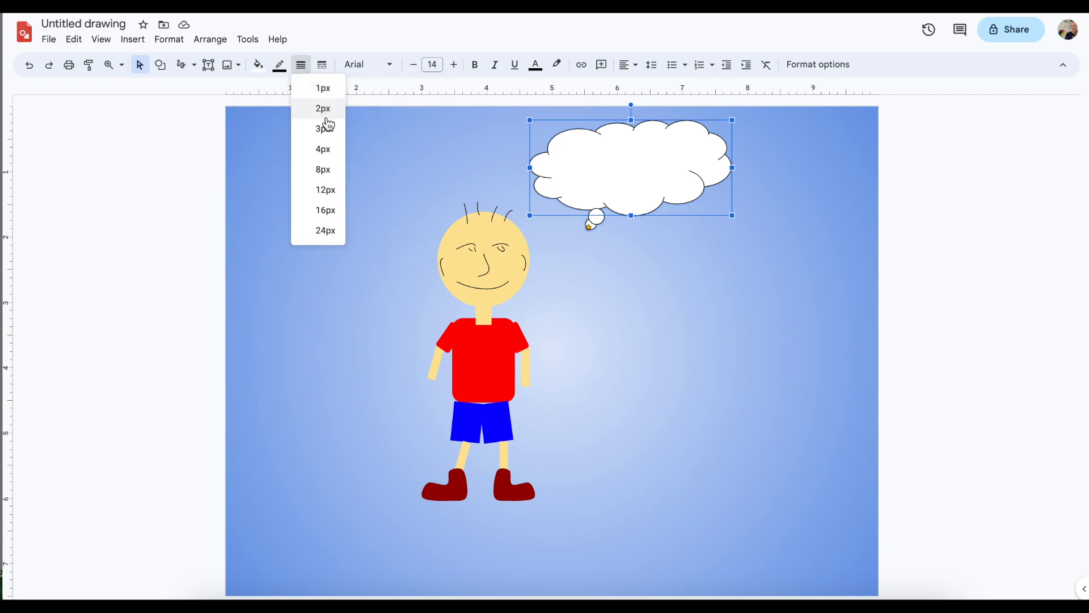
{"action": "left_click", "coordinate": [330, 149]}
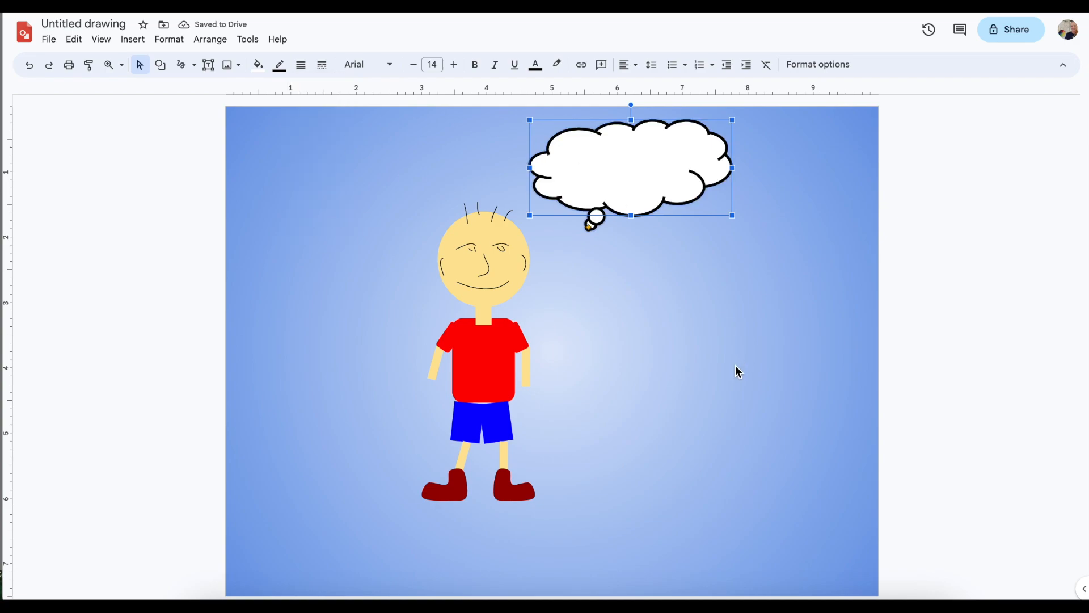
{"action": "left_click", "coordinate": [745, 378]}
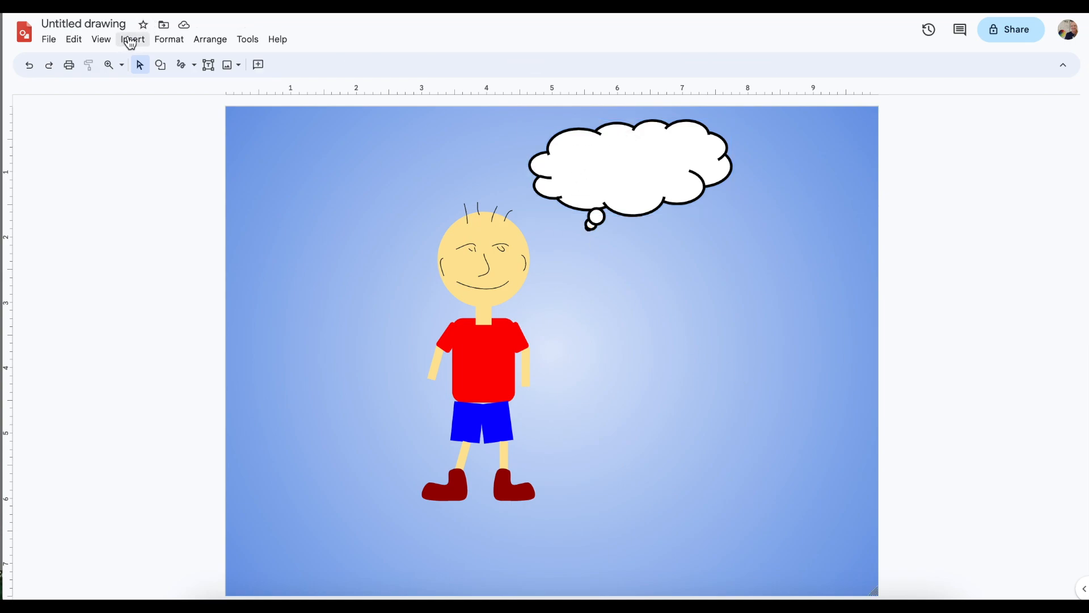
- Add a text box inside the thought bubble reading "I love being a Bullpup!" and widen it slightly
{"action": "left_click", "coordinate": [209, 66]}
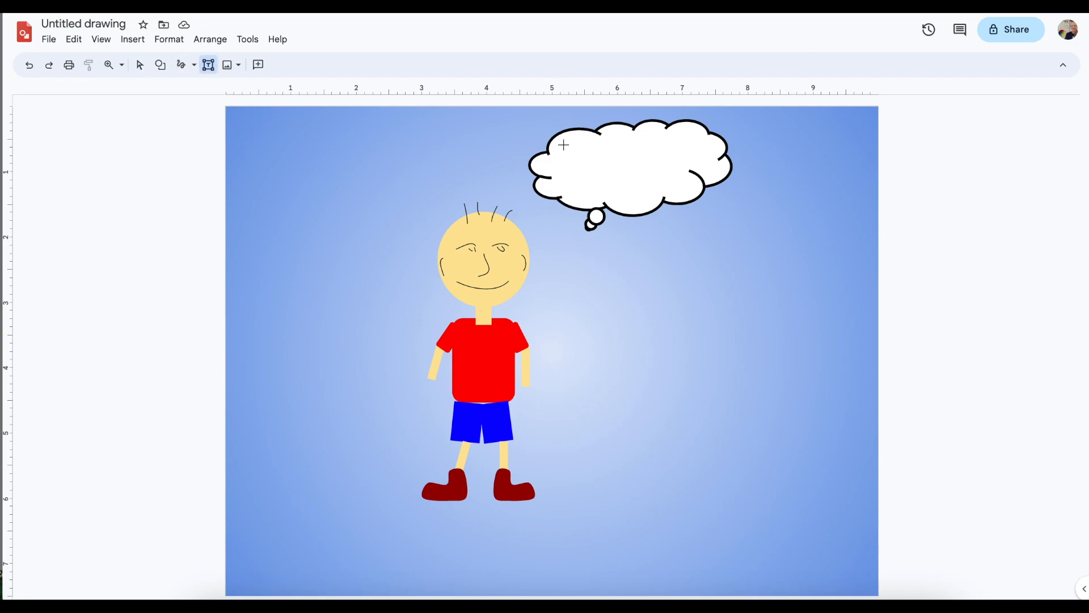
{"action": "left_click_drag", "start_coordinate": [561, 144], "coordinate": [686, 173]}
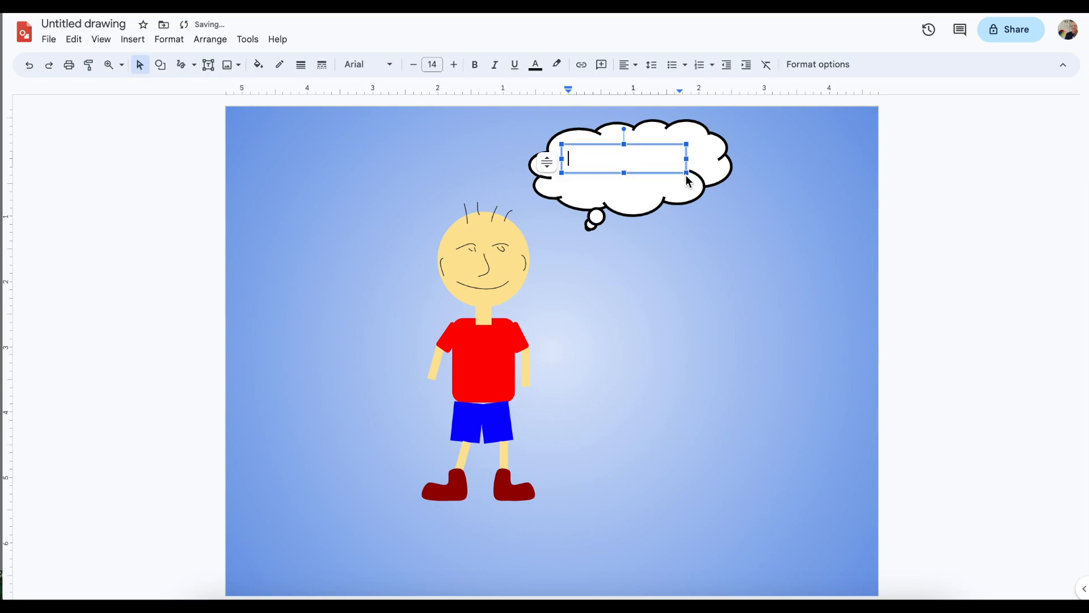
{"action": "type", "text": "I love being a Bullpup!"}
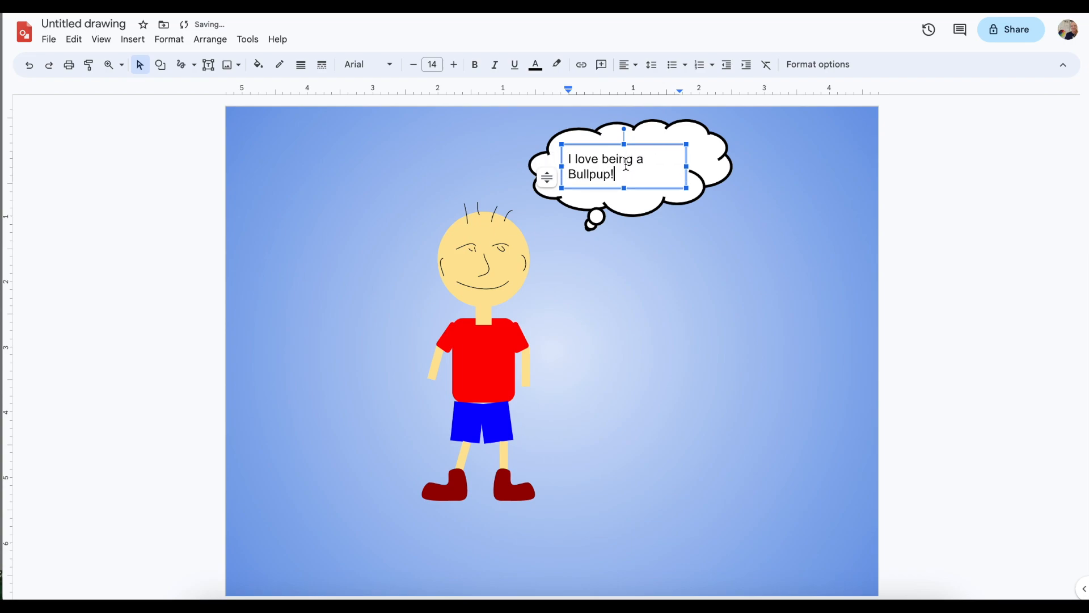
{"action": "left_click", "coordinate": [687, 166]}
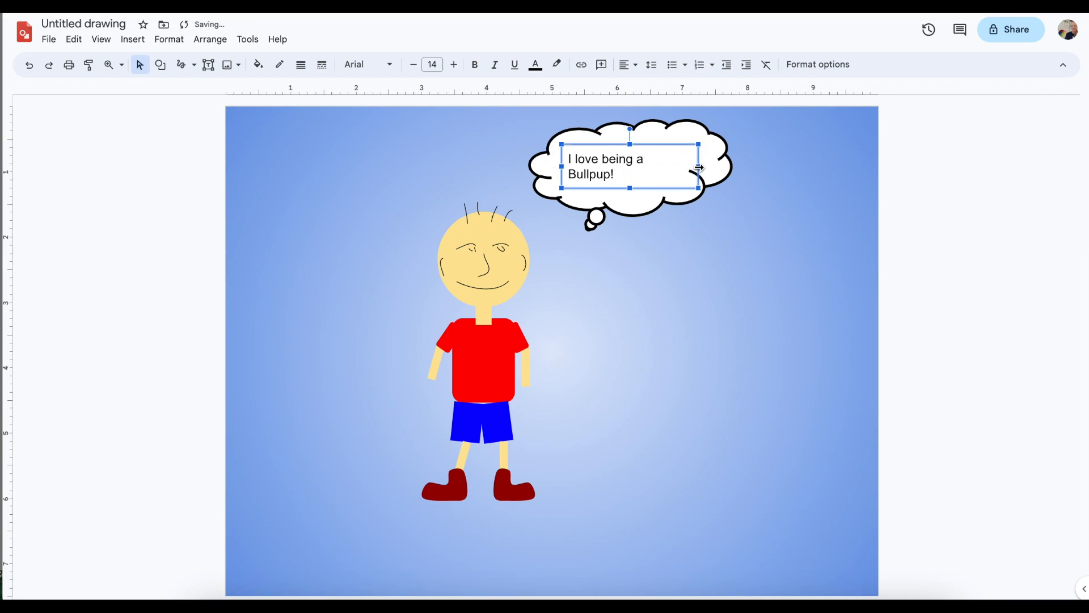
{"action": "left_click", "coordinate": [317, 84]}
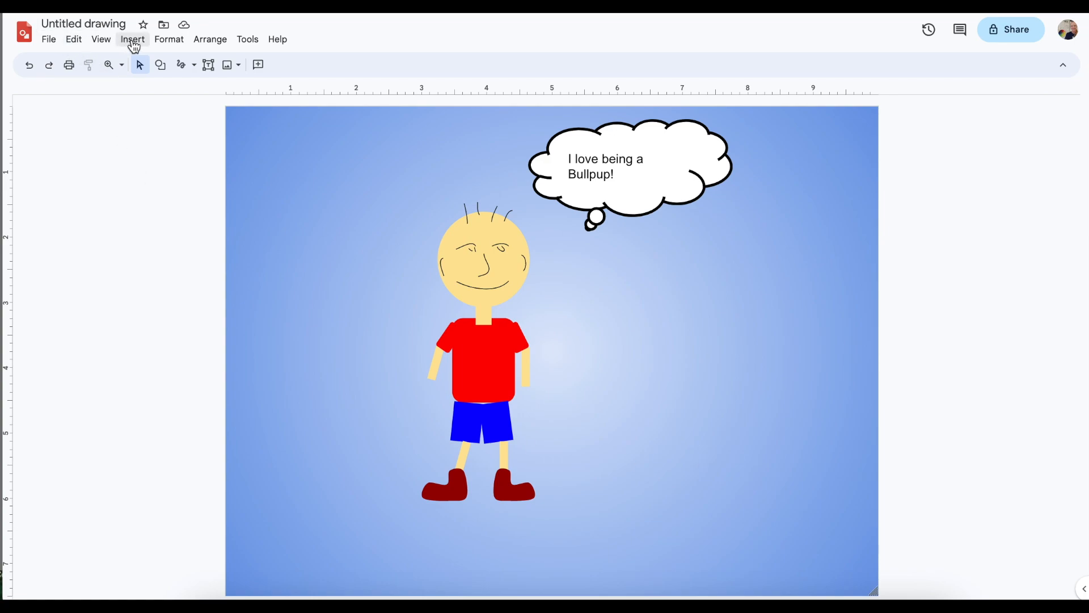
- Search the web for "forest path" images and insert the first result into the drawing
{"action": "left_click", "coordinate": [134, 43]}
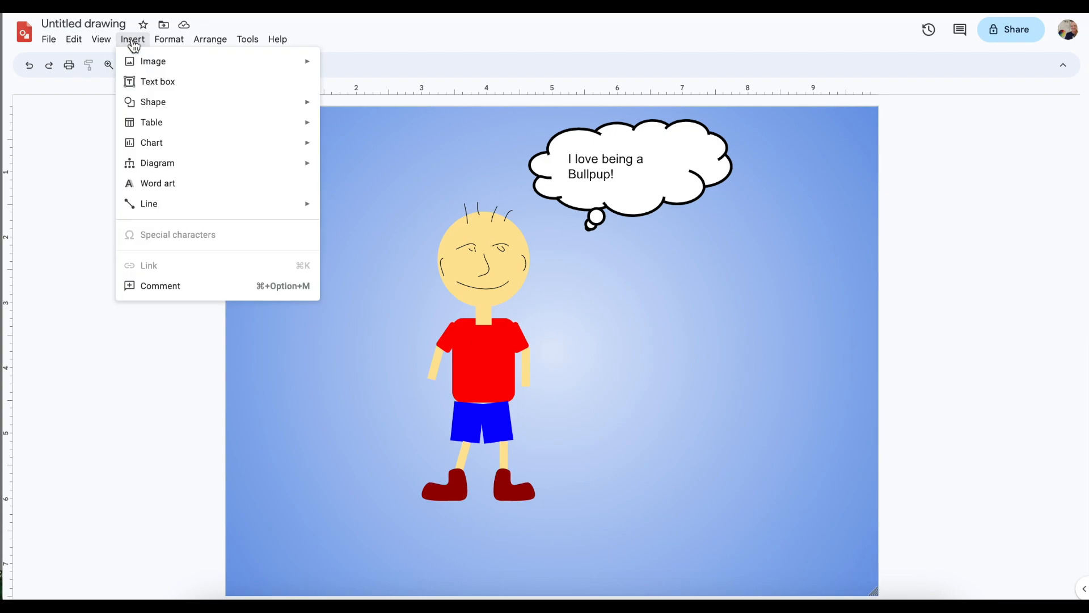
{"action": "mouse_move", "coordinate": [153, 64]}
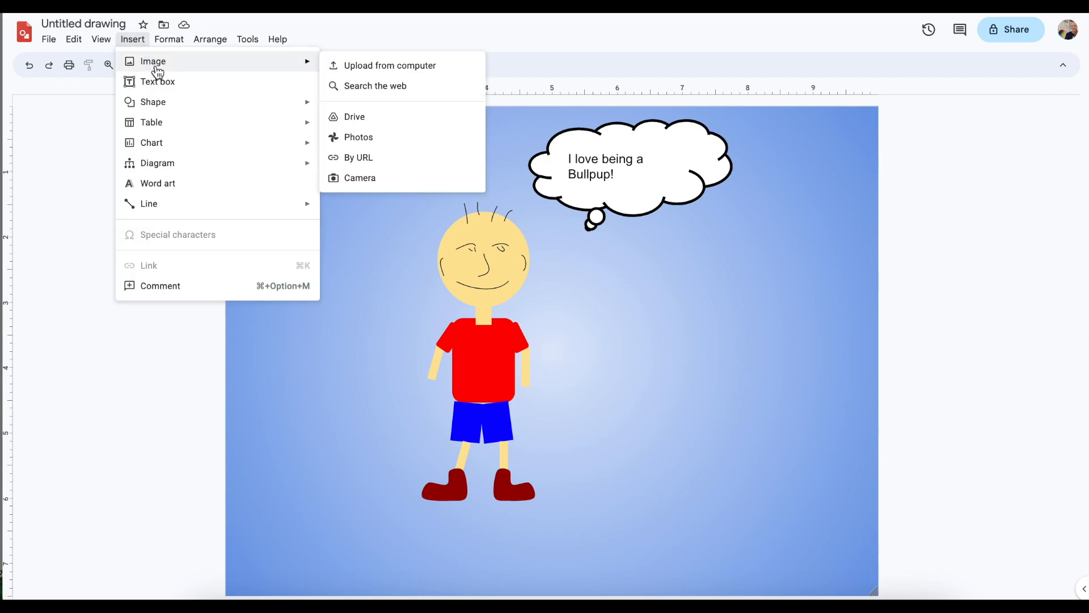
{"action": "left_click", "coordinate": [373, 90]}
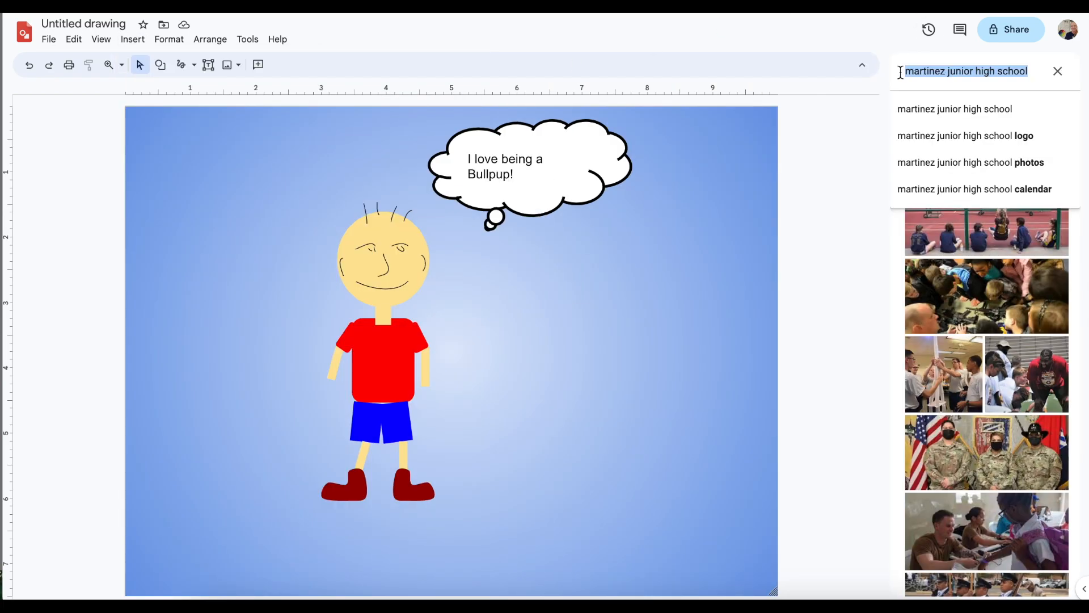
{"action": "key", "text": "BackSpace"}
{"action": "type", "text": "forest path"}
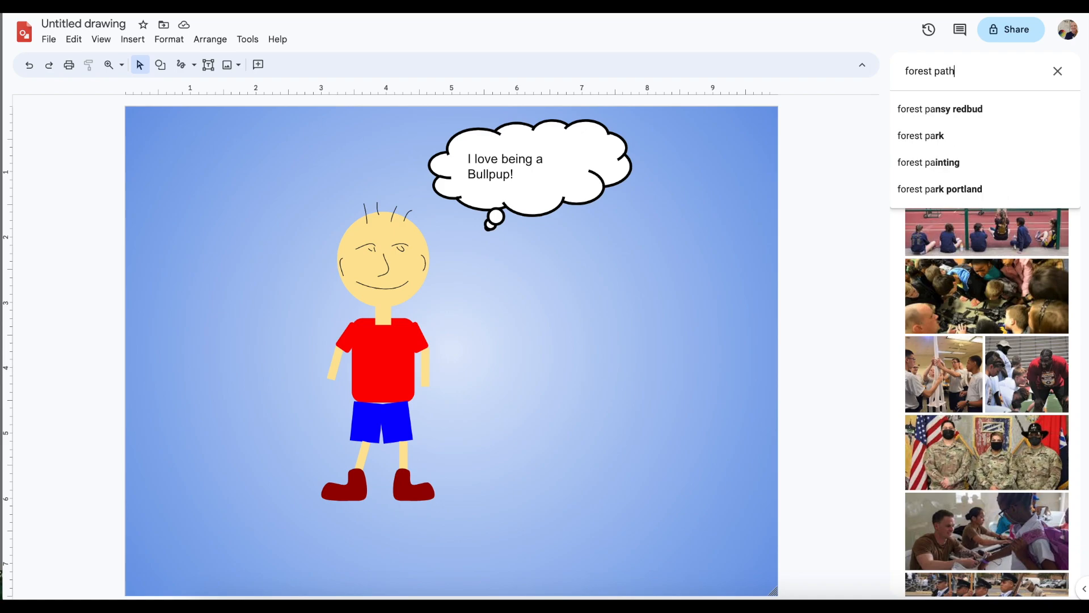
{"action": "key", "text": "Return"}
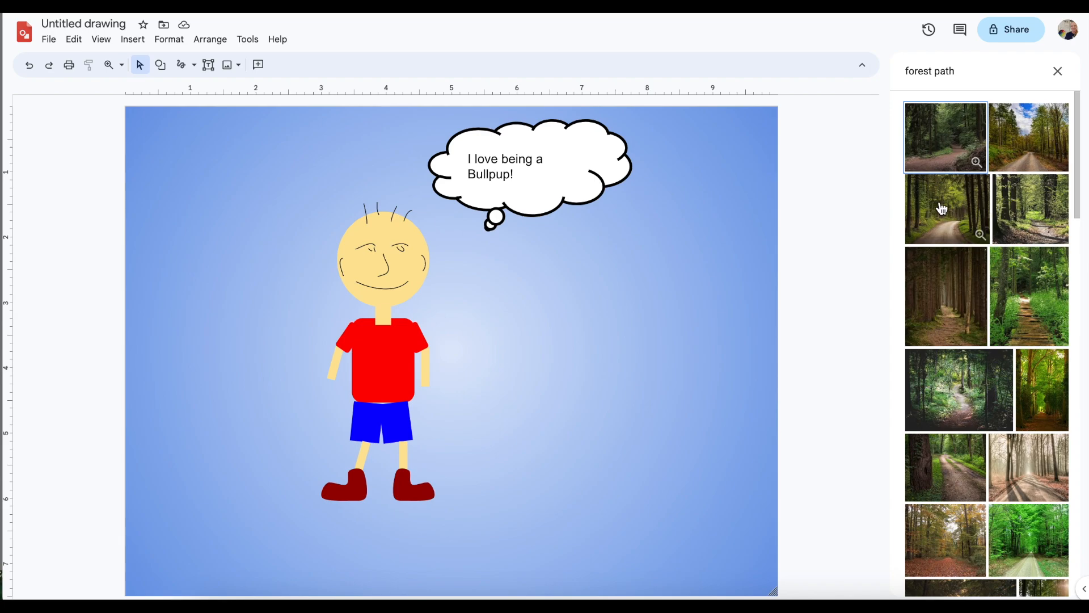
{"action": "left_click", "coordinate": [946, 148]}
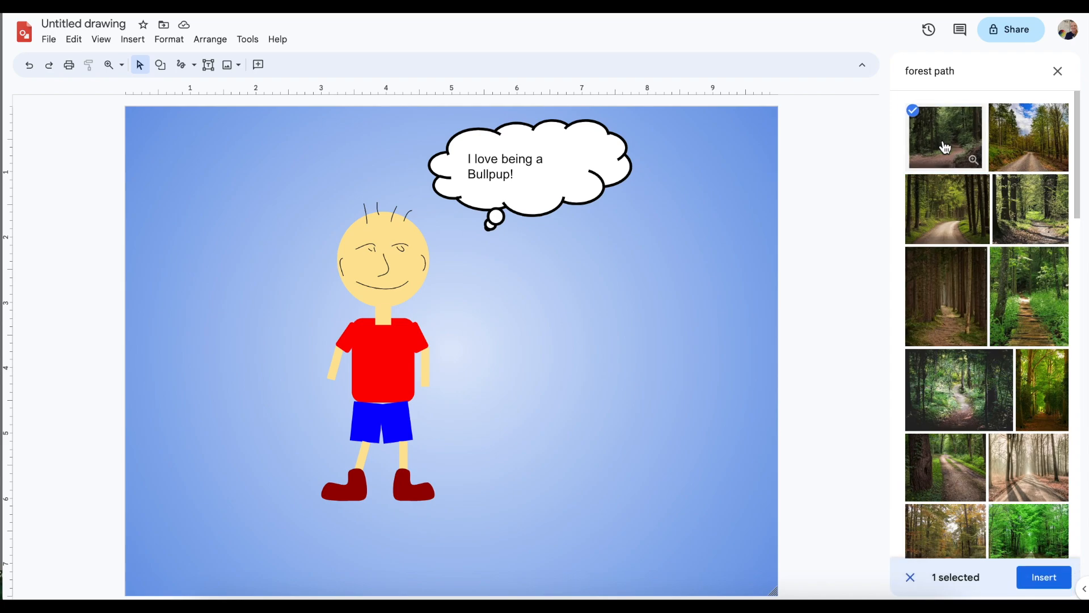
{"action": "left_click", "coordinate": [1053, 577]}
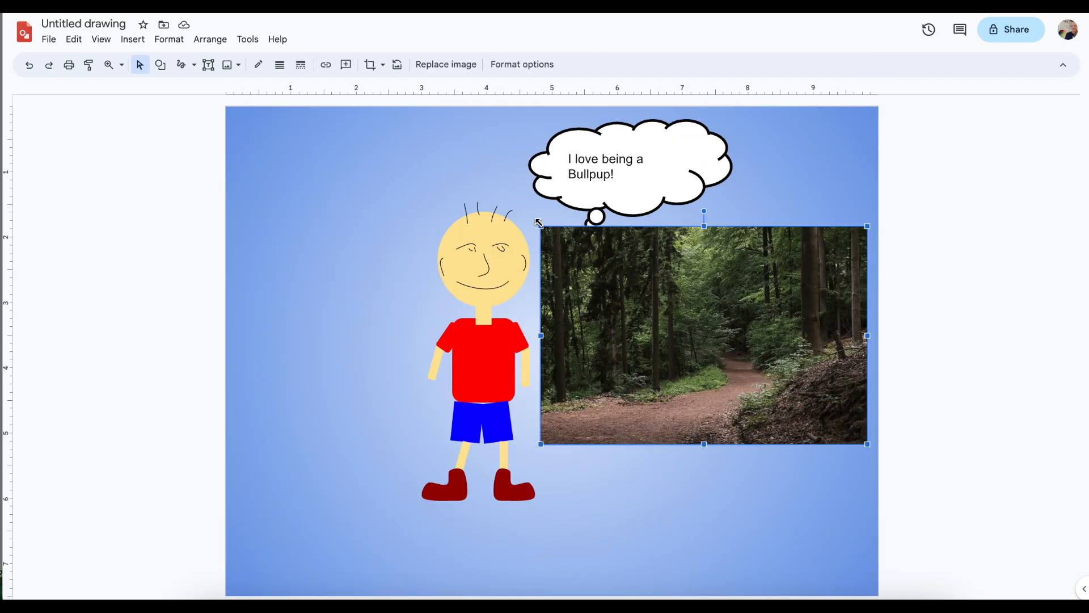
- Enlarge the forest path image to about 9.4 by 6.3 inches and roughly center it on the canvas
{"action": "left_click_drag", "start_coordinate": [540, 224], "coordinate": [362, 117]}
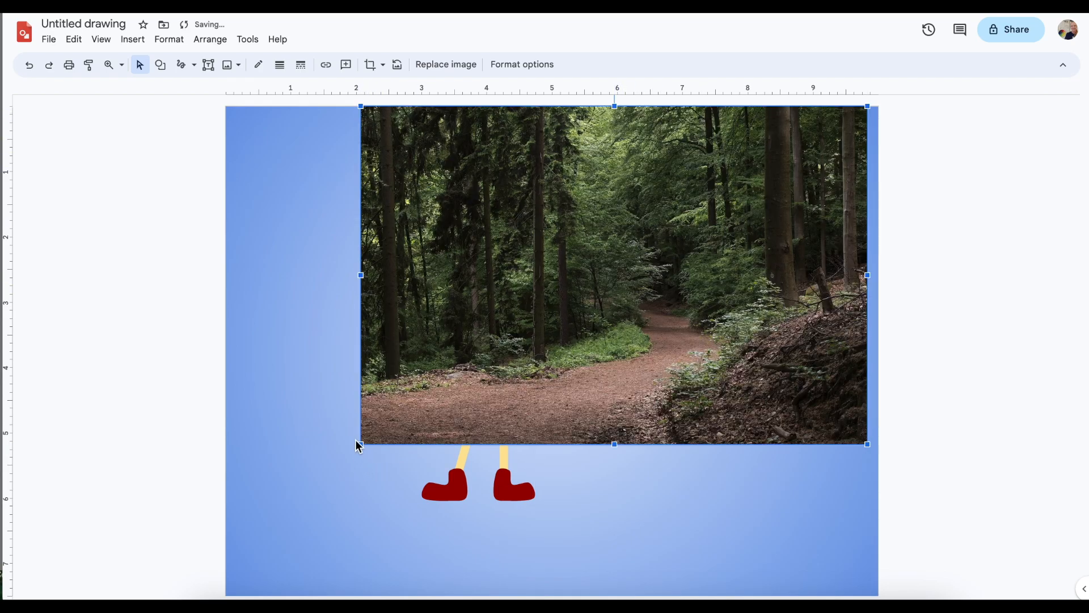
{"action": "left_click_drag", "start_coordinate": [361, 446], "coordinate": [280, 547]}
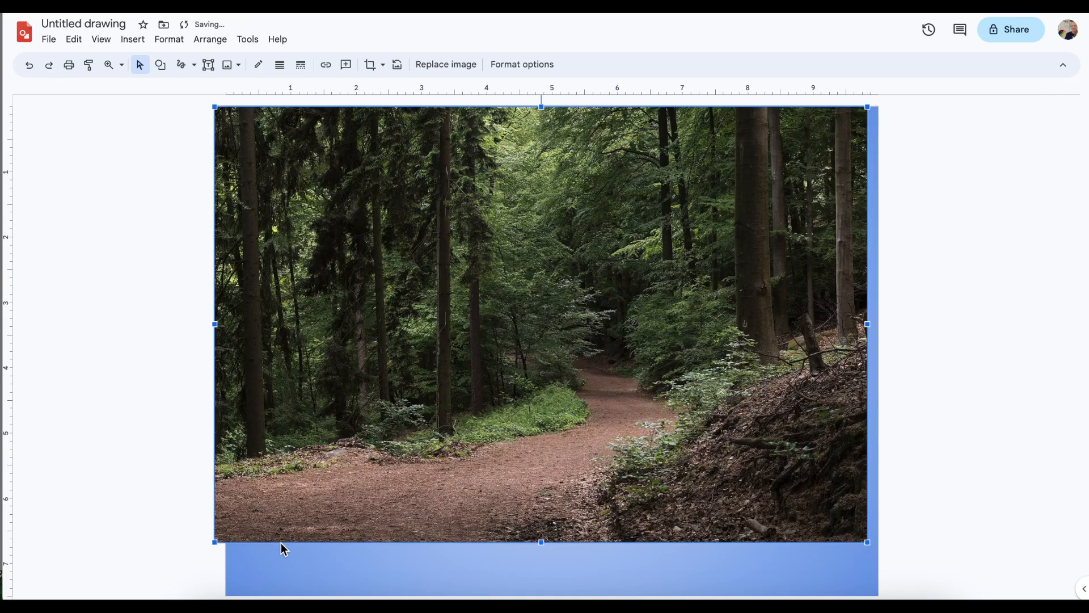
{"action": "left_click_drag", "start_coordinate": [214, 544], "coordinate": [279, 518]}
{"action": "left_click_drag", "start_coordinate": [522, 391], "coordinate": [518, 429]}
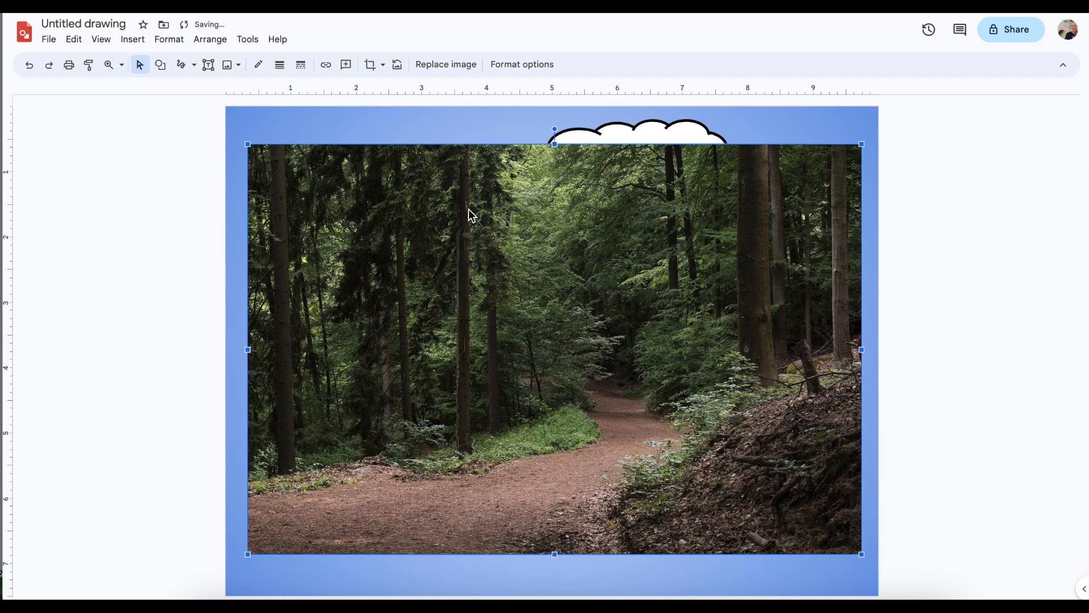
- Send the forest path image to the back, behind the figure and thought bubble, and shift it slightly up and right
{"action": "right_click", "coordinate": [572, 375]}
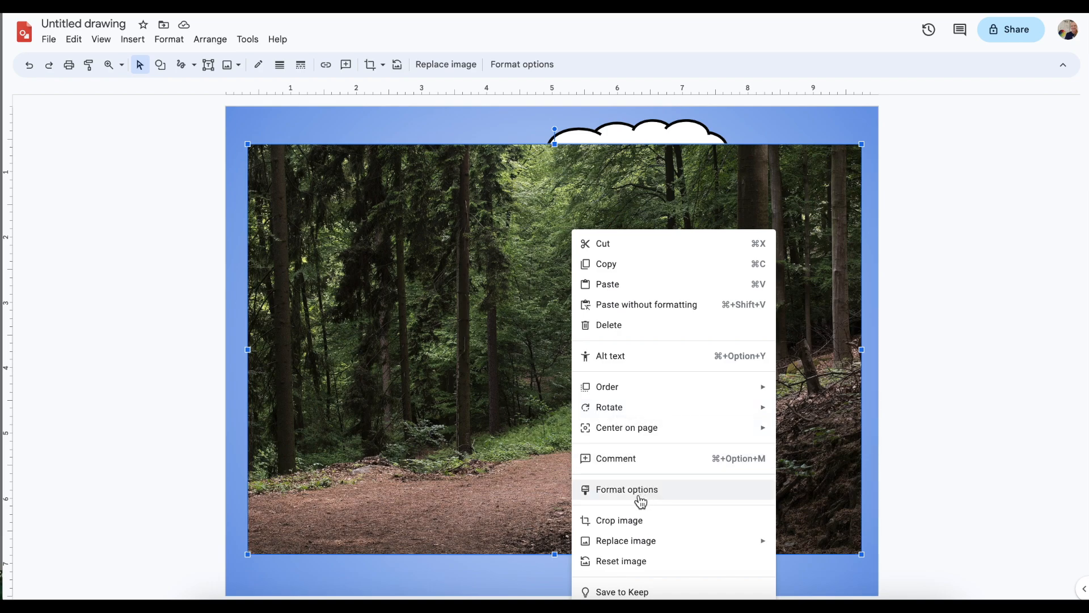
{"action": "mouse_move", "coordinate": [634, 387]}
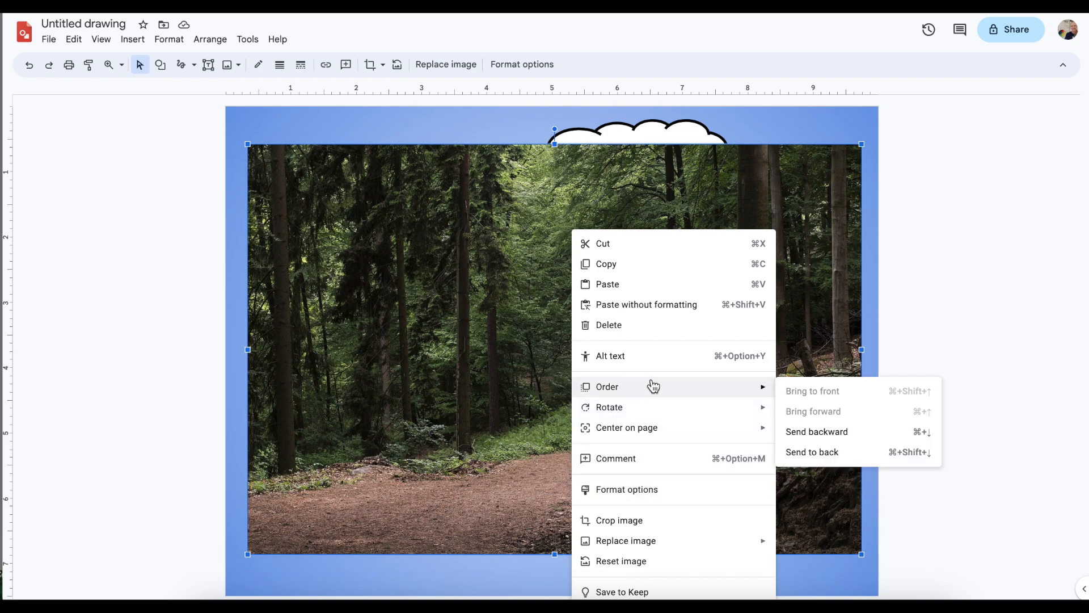
{"action": "left_click", "coordinate": [811, 452]}
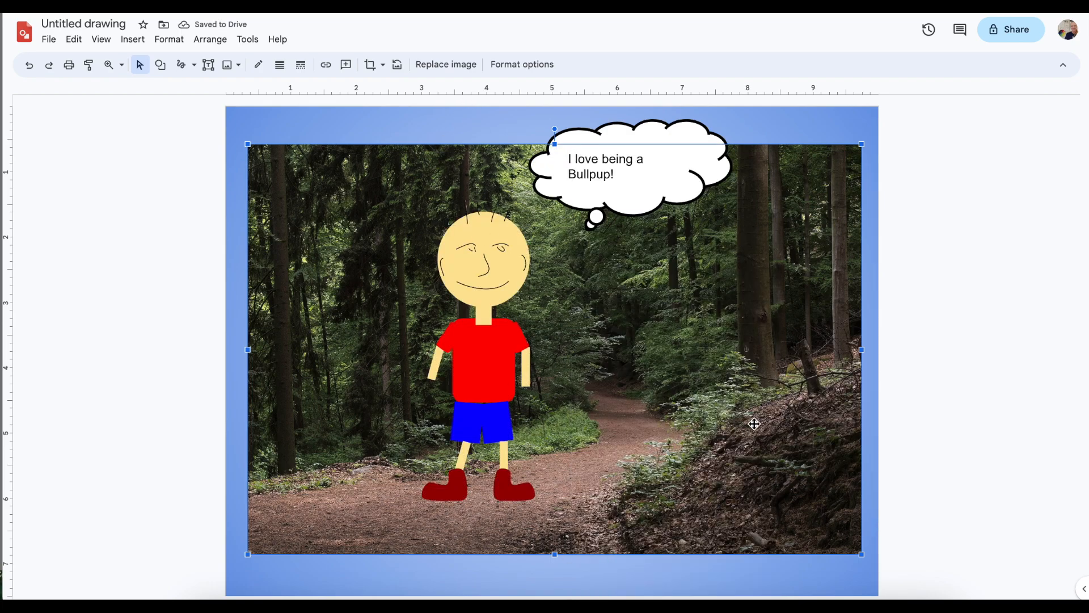
{"action": "left_click_drag", "start_coordinate": [757, 427], "coordinate": [730, 415]}
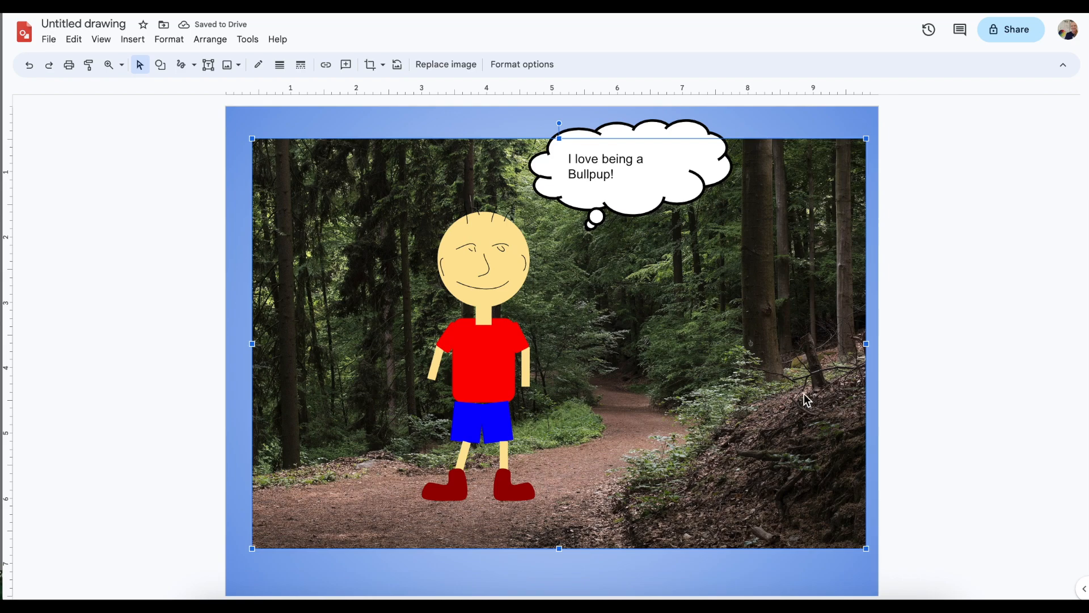
- Crop about 1.6 inches off the forest image's right side, then stretch the cropped image rightward to about 9 inches wide
{"action": "double_click", "coordinate": [596, 313]}
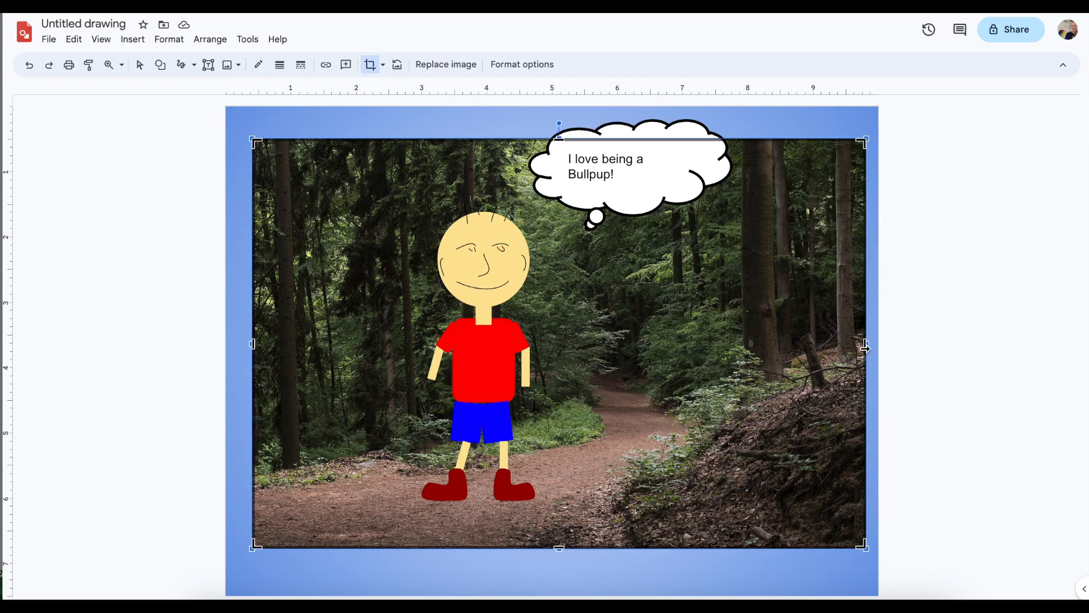
{"action": "left_click_drag", "start_coordinate": [866, 346], "coordinate": [761, 361]}
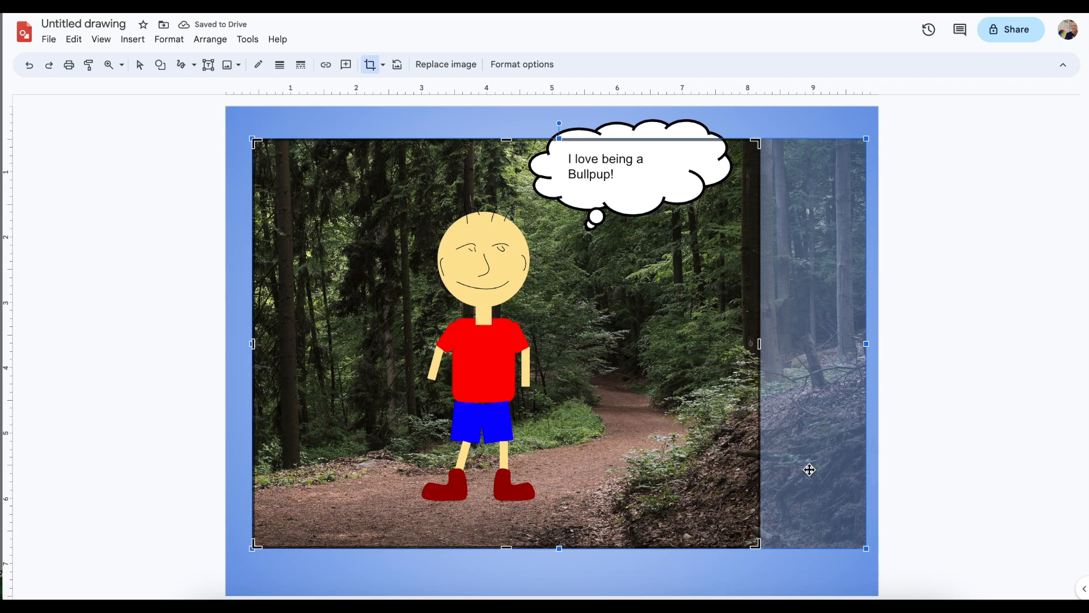
{"action": "key", "text": "Return"}
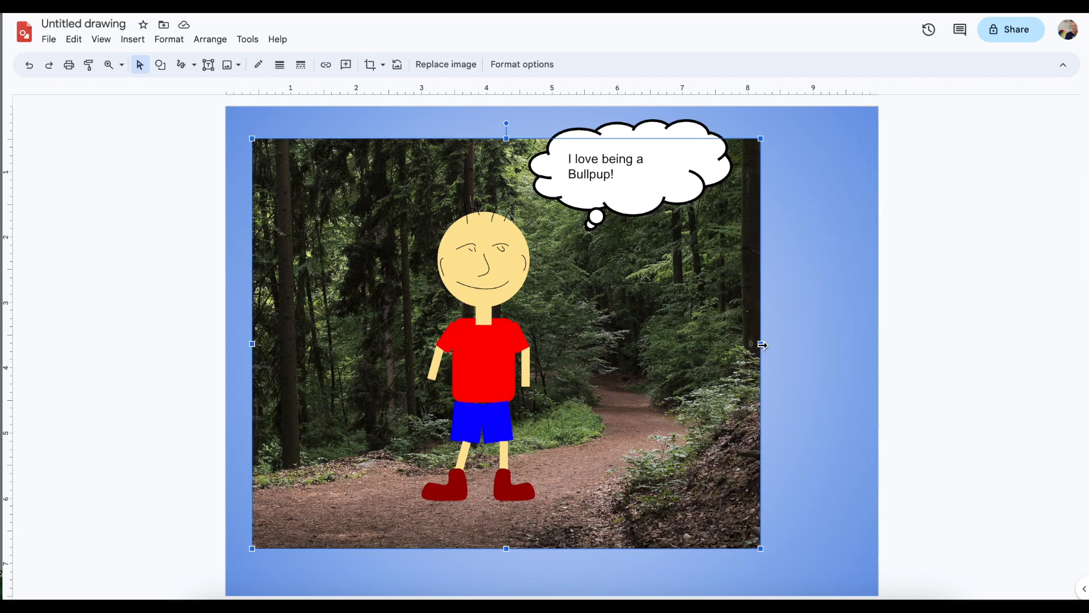
{"action": "left_click_drag", "start_coordinate": [762, 343], "coordinate": [842, 345]}
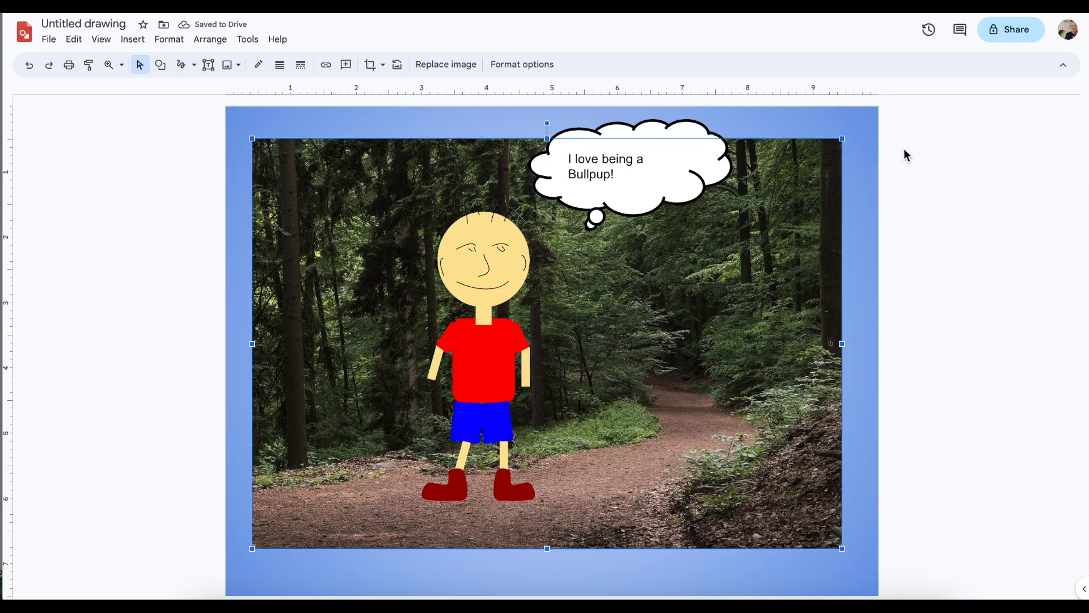
{"action": "left_click", "coordinate": [866, 192]}
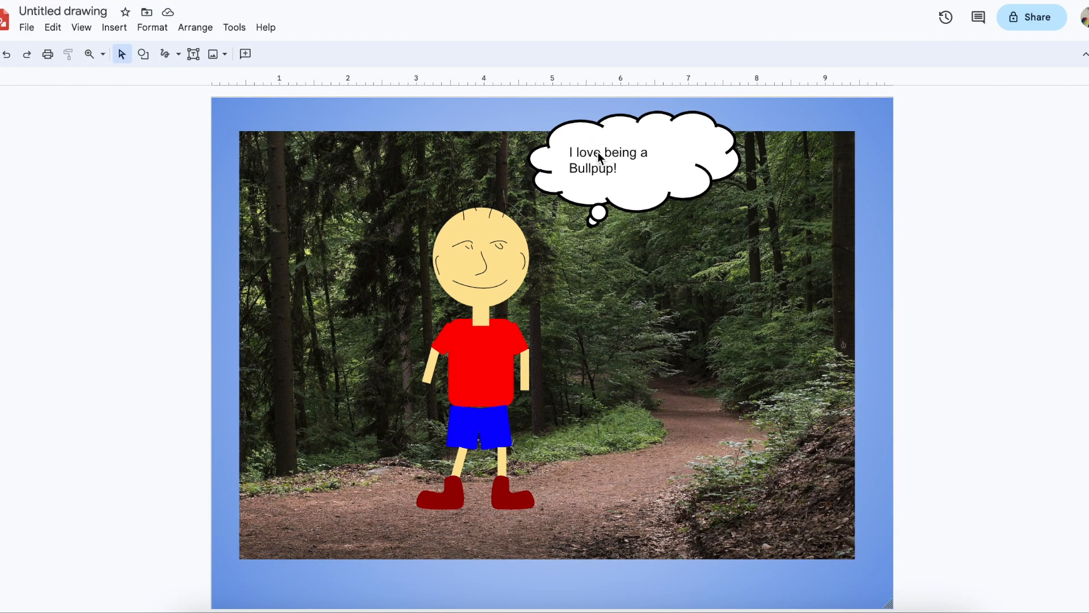
- Format the thought bubble text "I love being a Bullpup!" at size 17 in the Permanent Marker font
{"action": "left_click", "coordinate": [593, 168]}
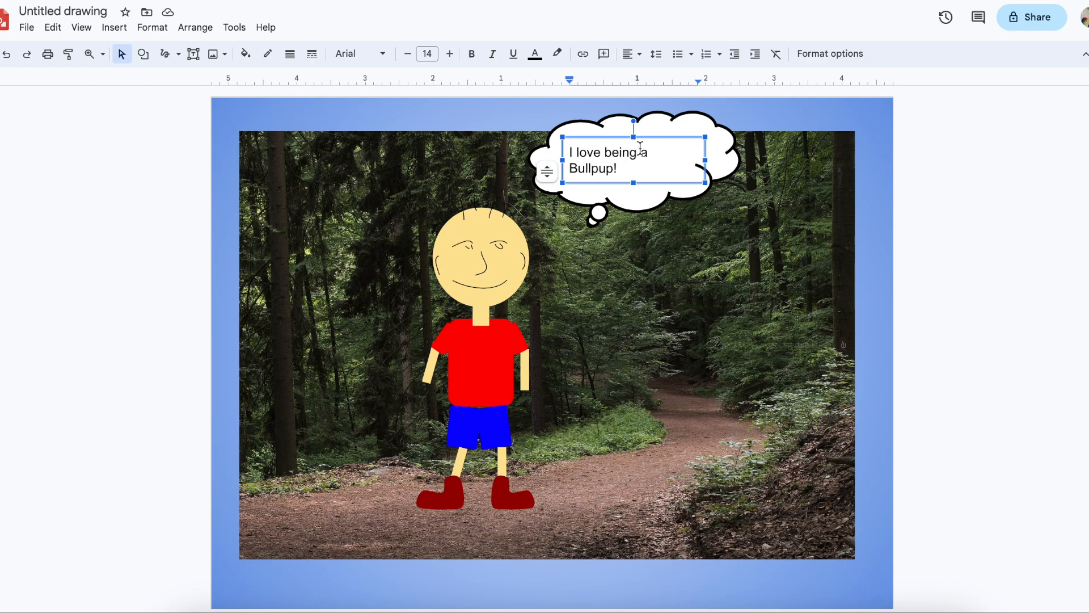
{"action": "left_click_drag", "start_coordinate": [618, 168], "coordinate": [564, 152]}
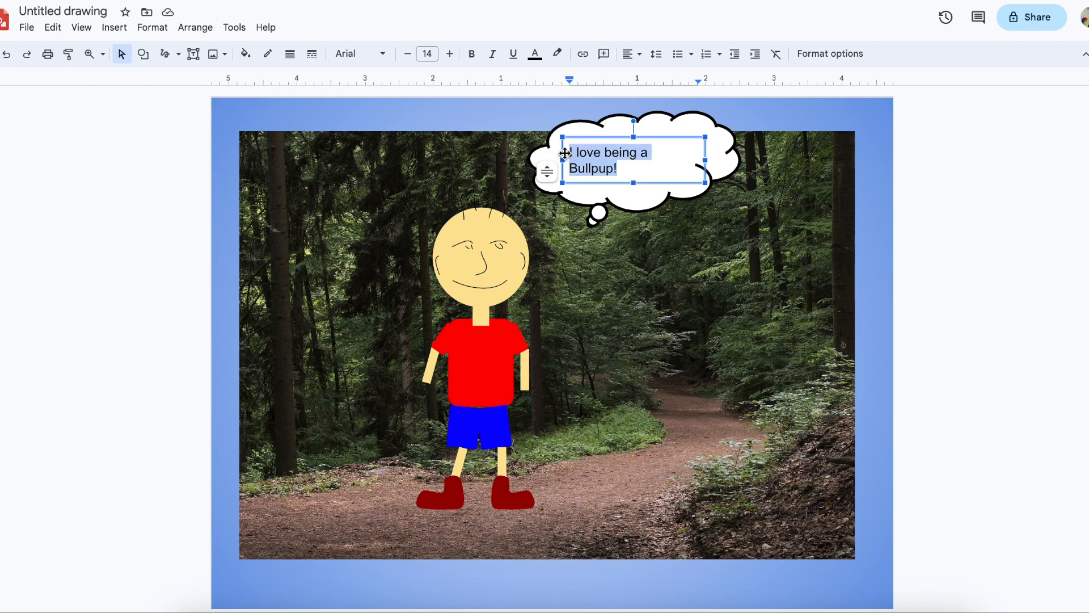
{"action": "left_click", "coordinate": [450, 53]}
{"action": "left_click", "coordinate": [450, 53]}
{"action": "left_click", "coordinate": [450, 53]}
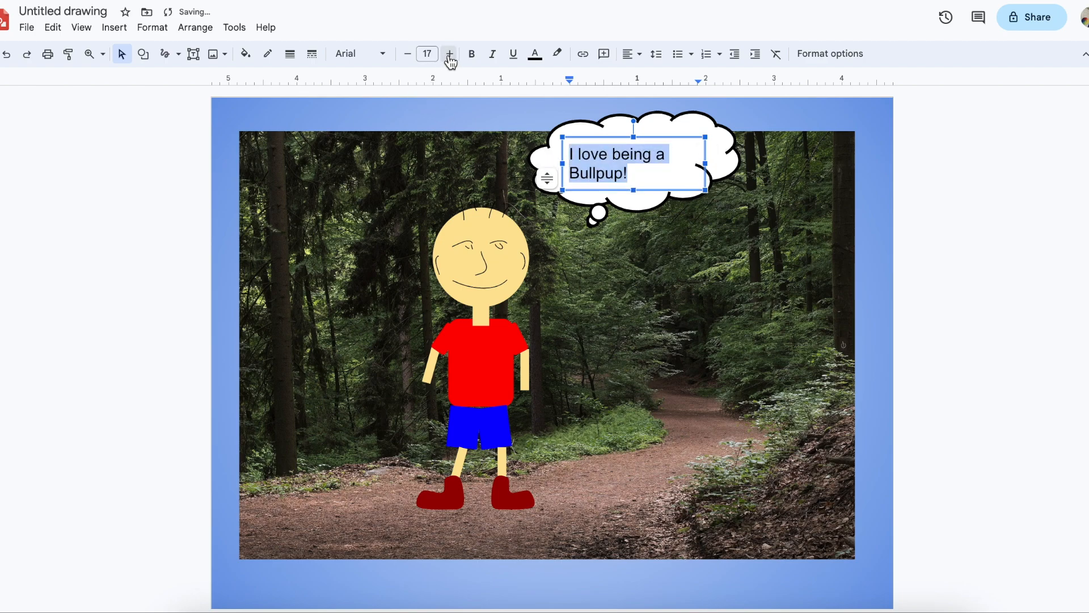
{"action": "left_click", "coordinate": [384, 56]}
{"action": "left_click", "coordinate": [366, 156]}
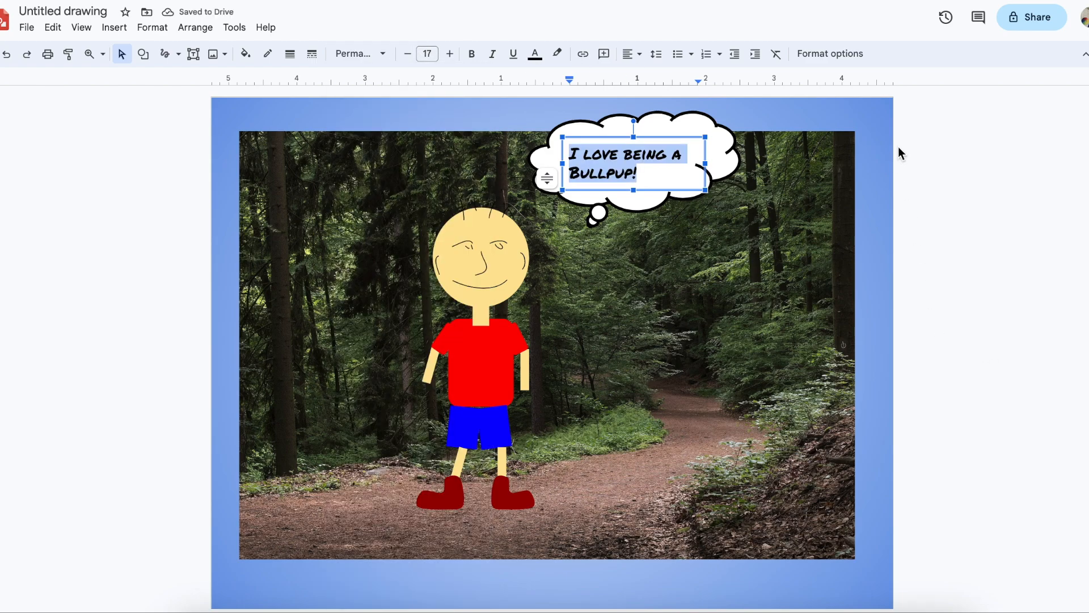
{"action": "left_click", "coordinate": [866, 118]}
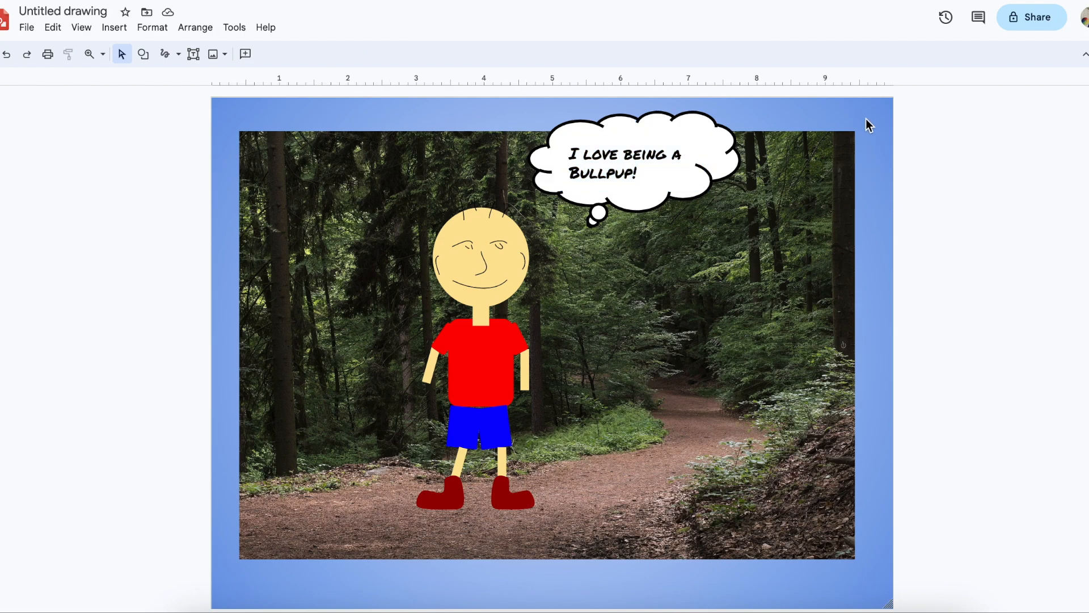
- Start a new word art object and enter "Bullpup Fun!" as its text
{"action": "left_click", "coordinate": [115, 29]}
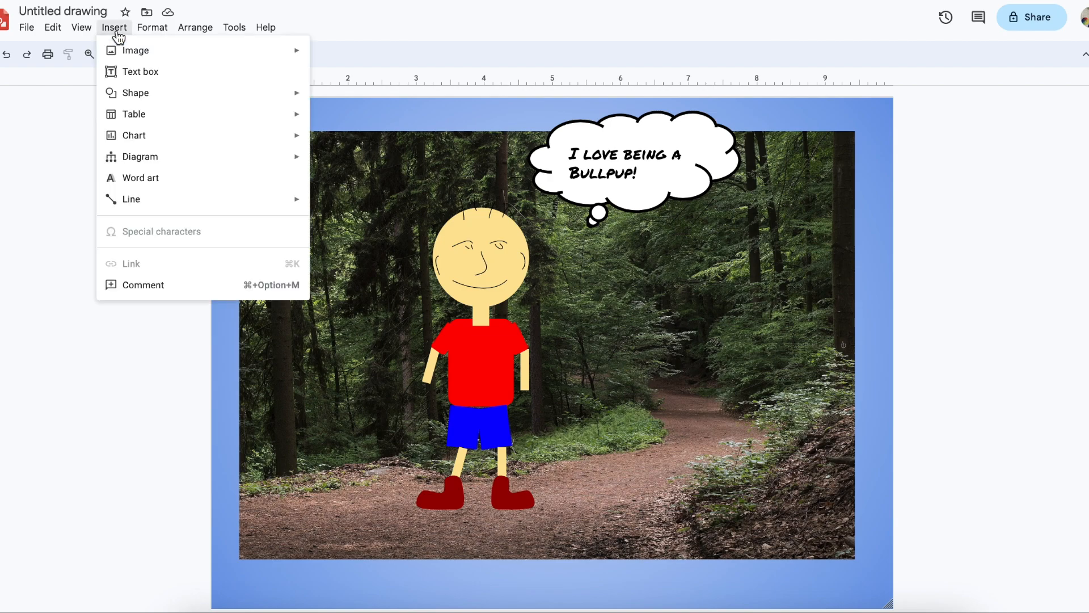
{"action": "left_click", "coordinate": [129, 179]}
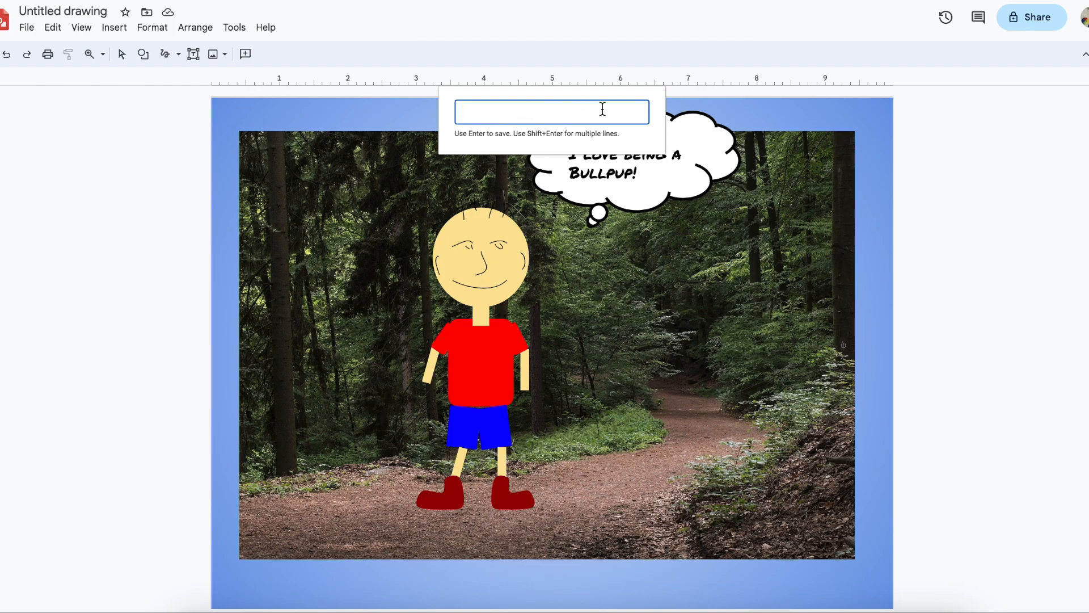
{"action": "type", "text": "Bullp"}
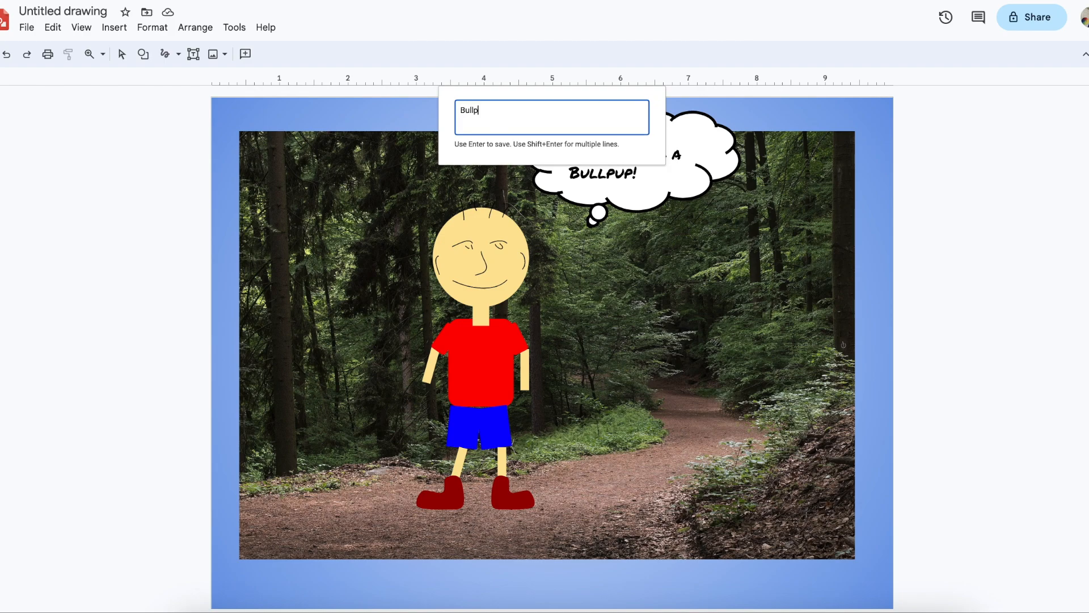
{"action": "type", "text": "up Fun!"}
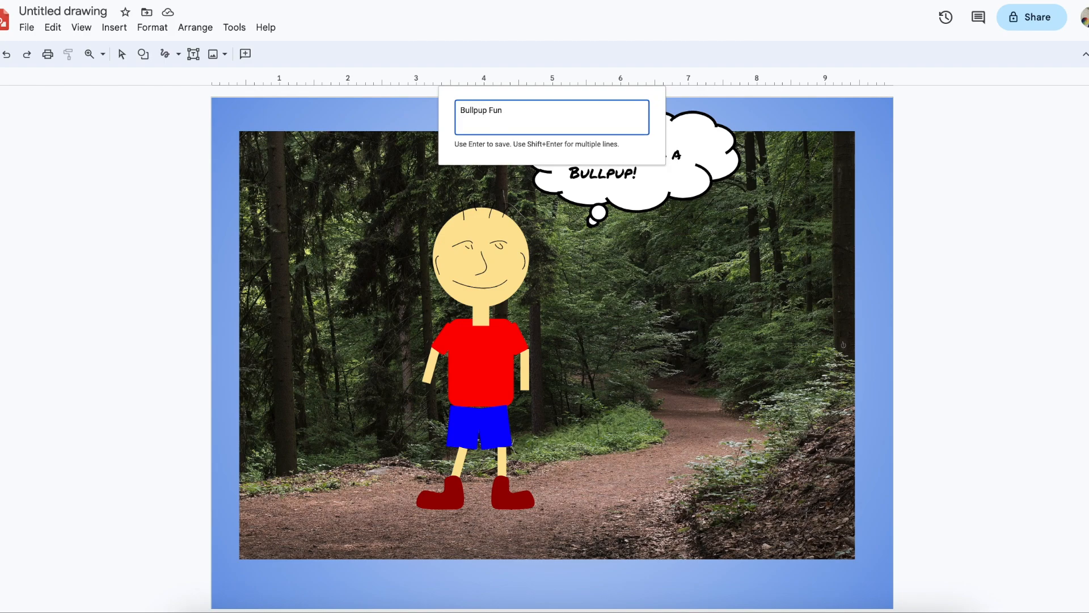